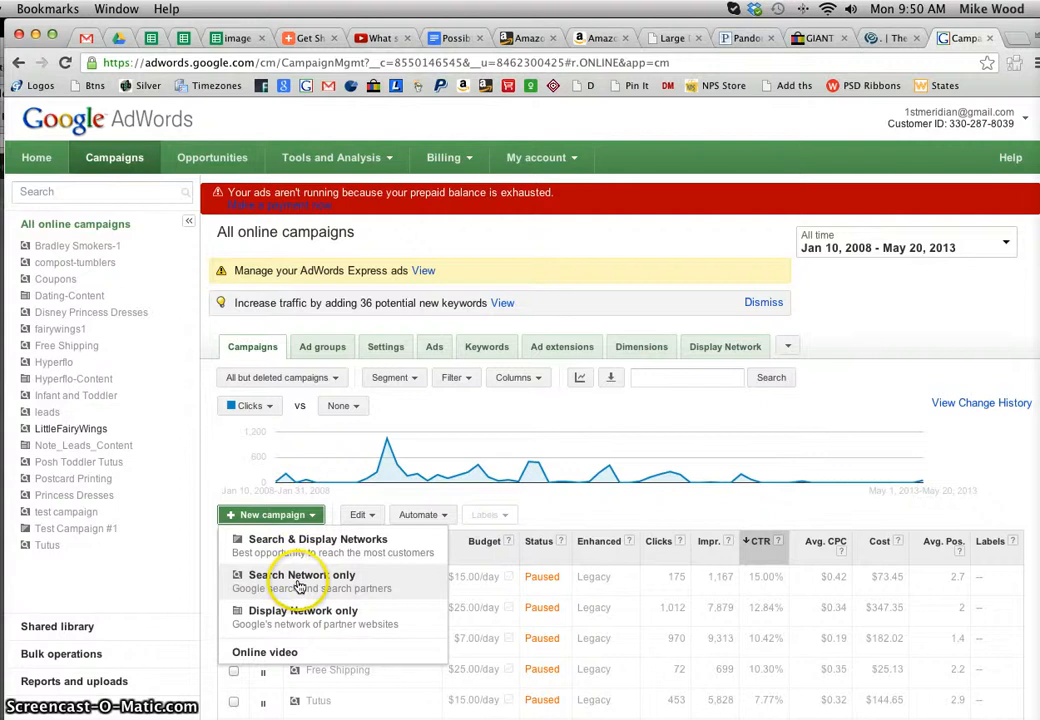
Step: Start a new Search Network only campaign of the Standard type and select its campaign name
{"action": "left_click", "coordinate": [299, 578]}
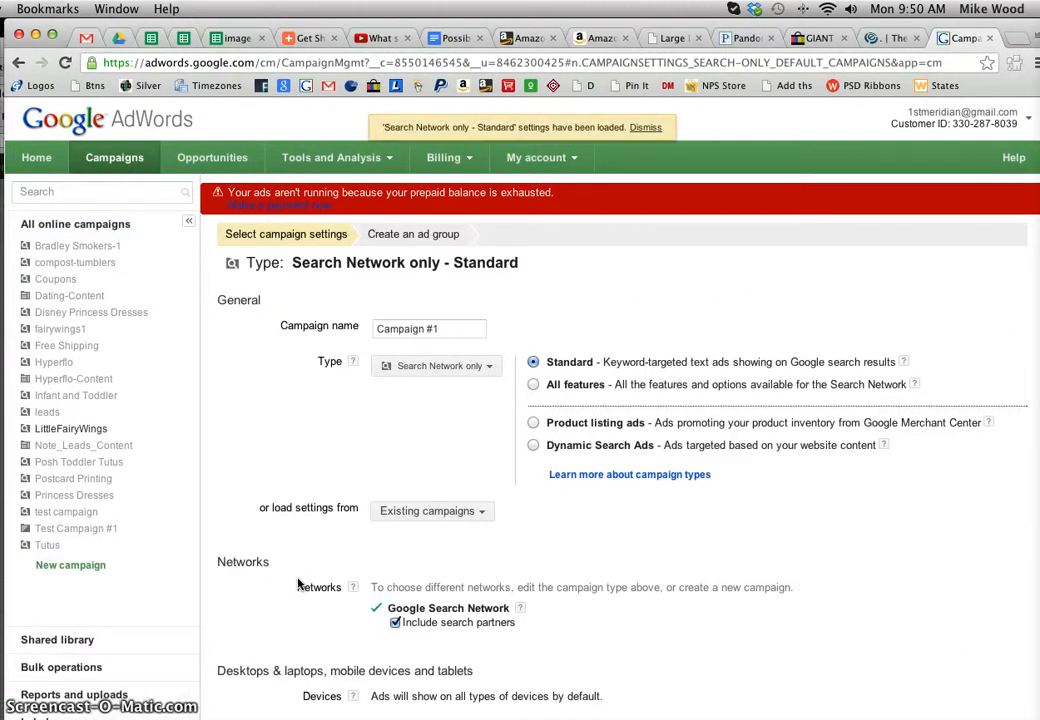
{"action": "left_click", "coordinate": [447, 328]}
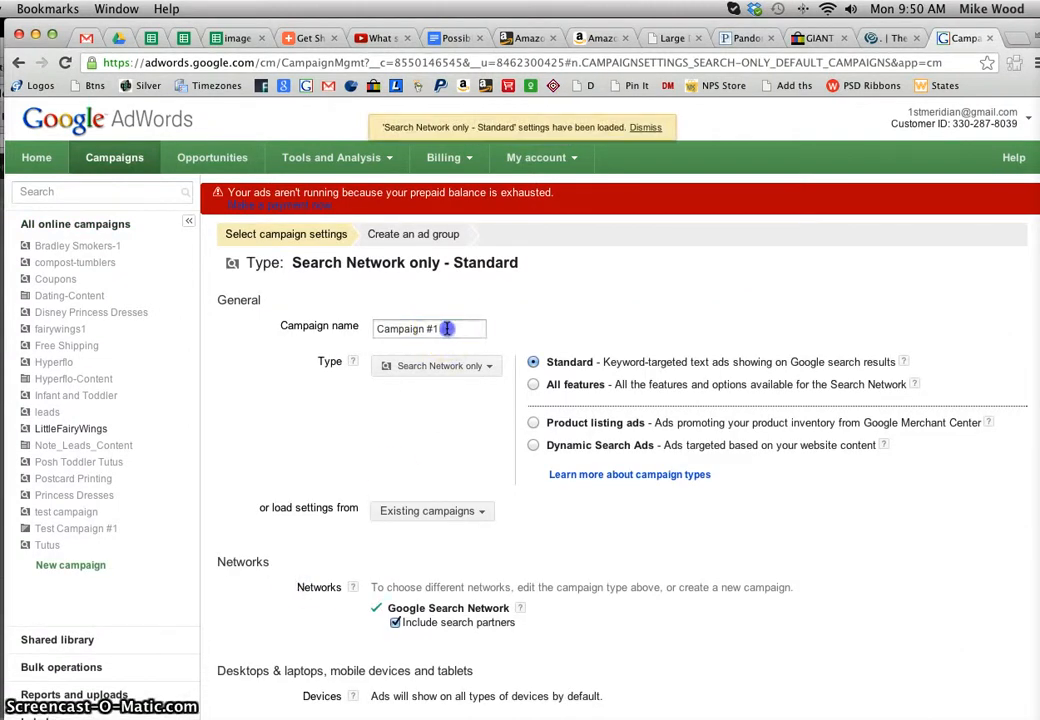
{"action": "left_click_drag", "start_coordinate": [389, 328], "coordinate": [357, 328]}
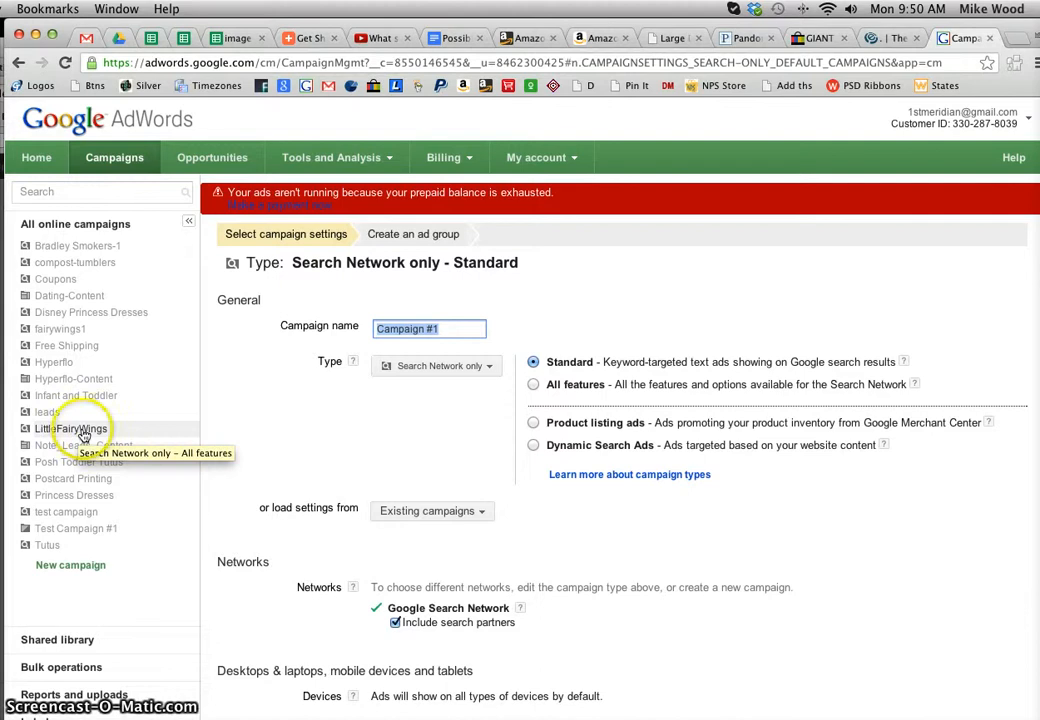
{"action": "left_click", "coordinate": [455, 330]}
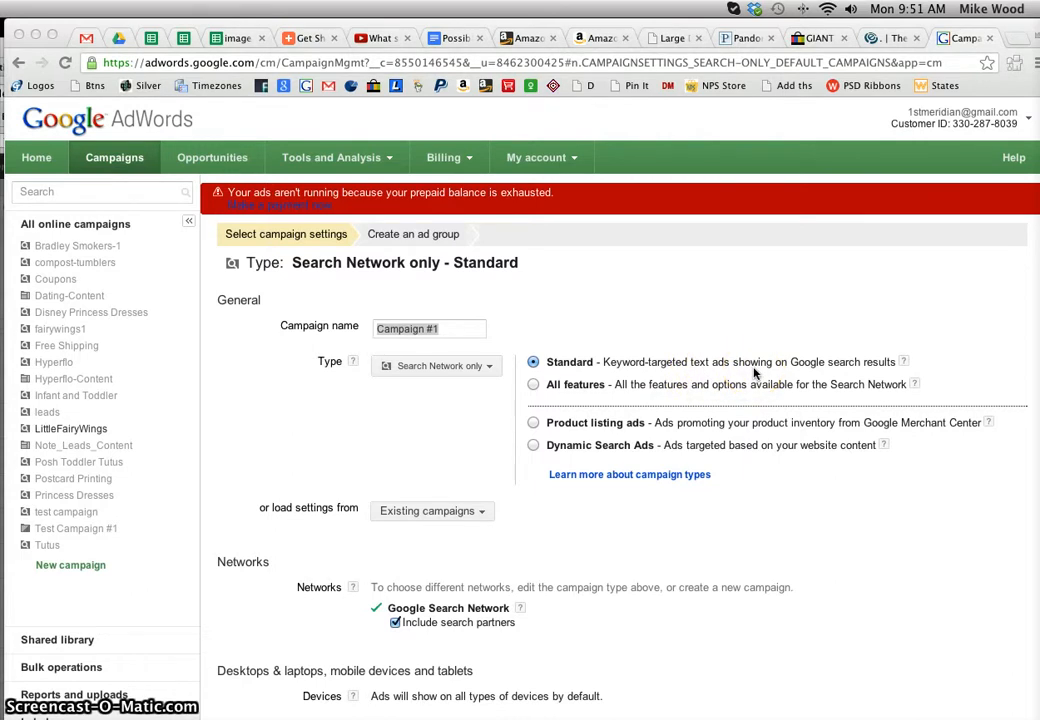
{"action": "left_click", "coordinate": [903, 363]}
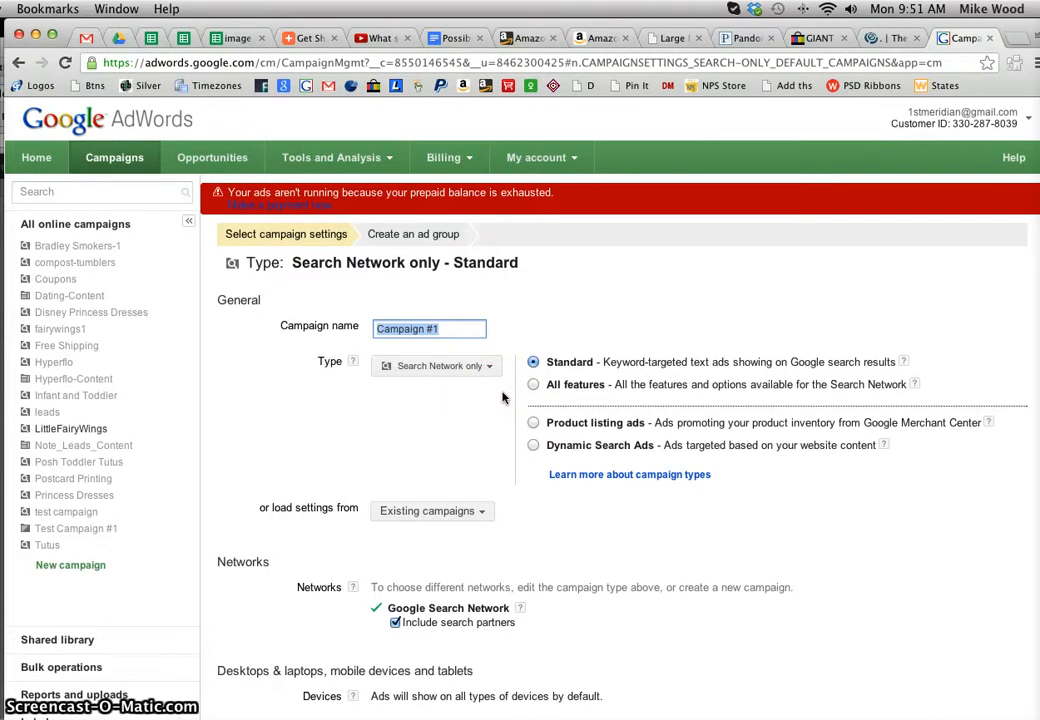
Step: Exclude search partners from the campaign's networks and target only the United States
{"action": "scroll", "coordinate": [503, 398], "scroll_direction": "down", "scroll_amount": 4}
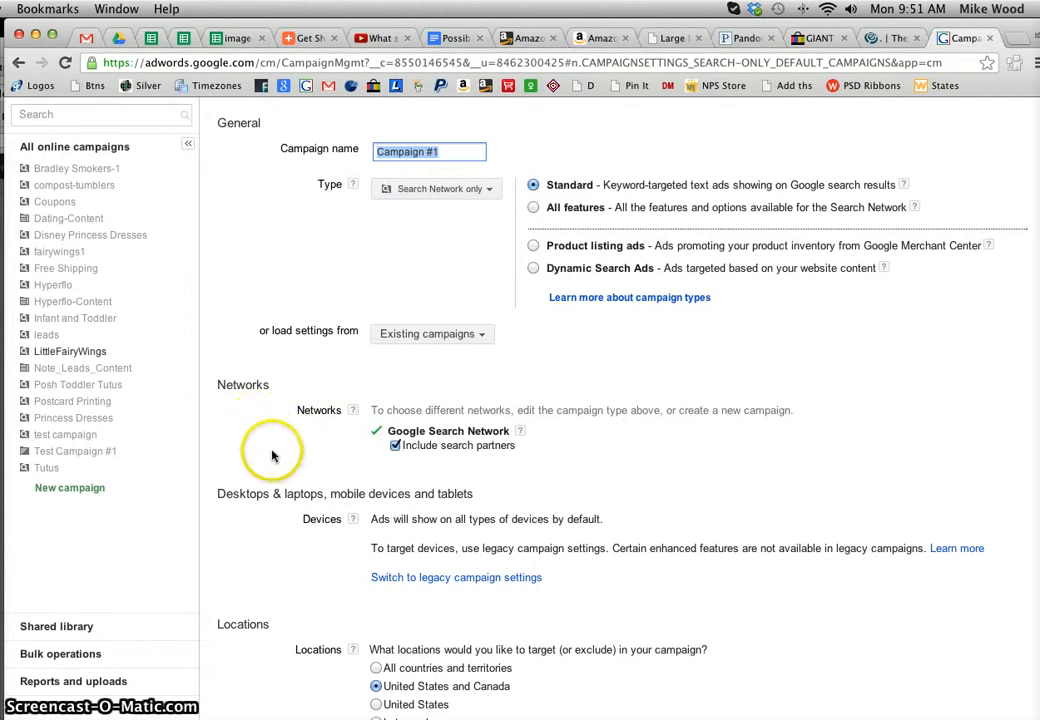
{"action": "scroll", "coordinate": [270, 450], "scroll_direction": "down", "scroll_amount": 2}
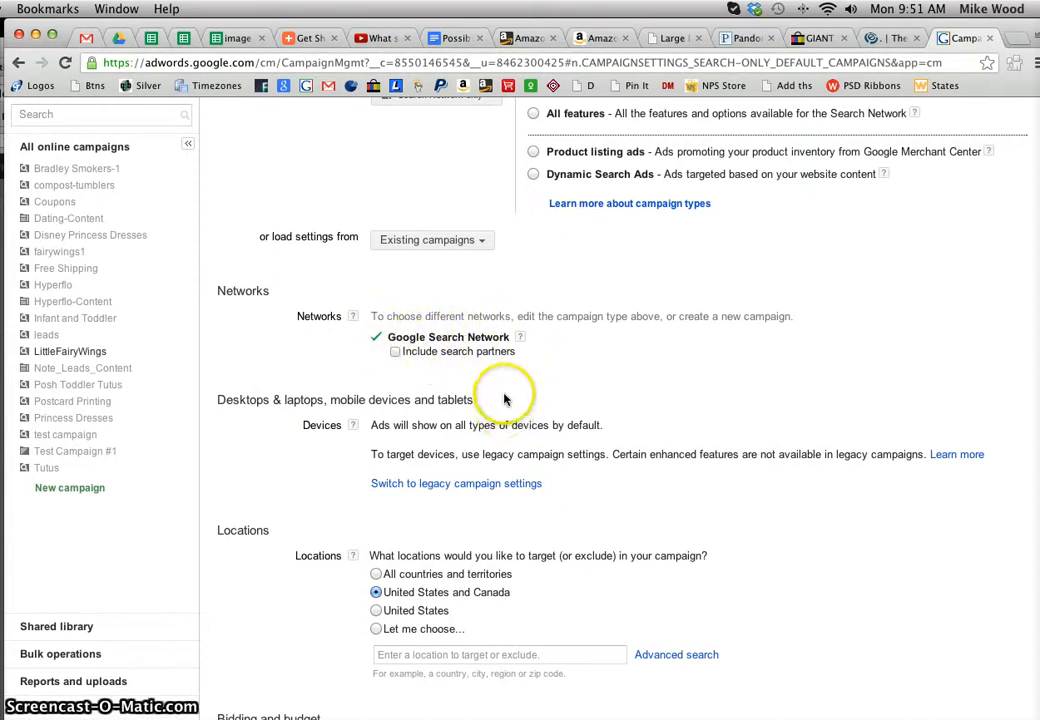
{"action": "scroll", "coordinate": [500, 395], "scroll_direction": "down", "scroll_amount": 3}
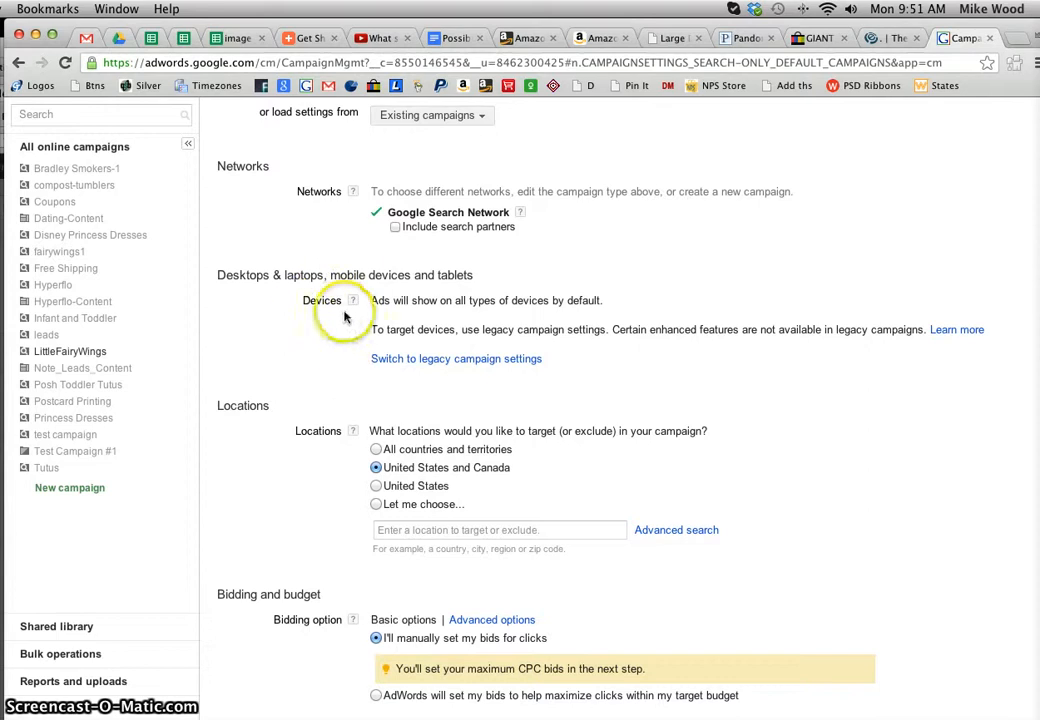
{"action": "scroll", "coordinate": [352, 363], "scroll_direction": "down", "scroll_amount": 4}
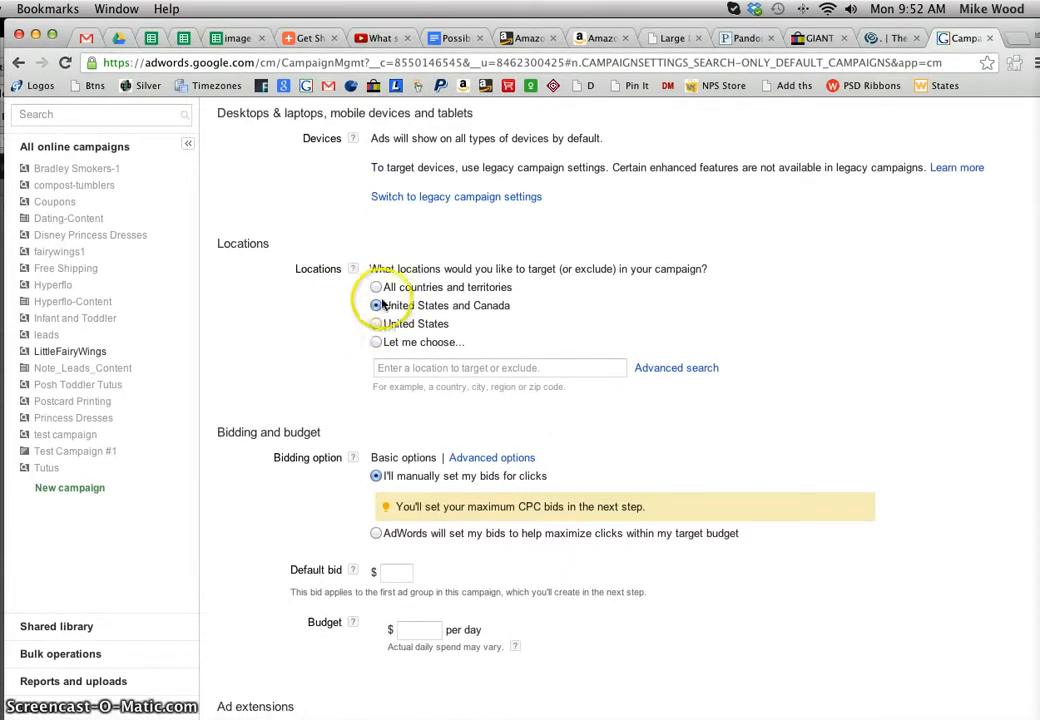
{"action": "left_click", "coordinate": [375, 323]}
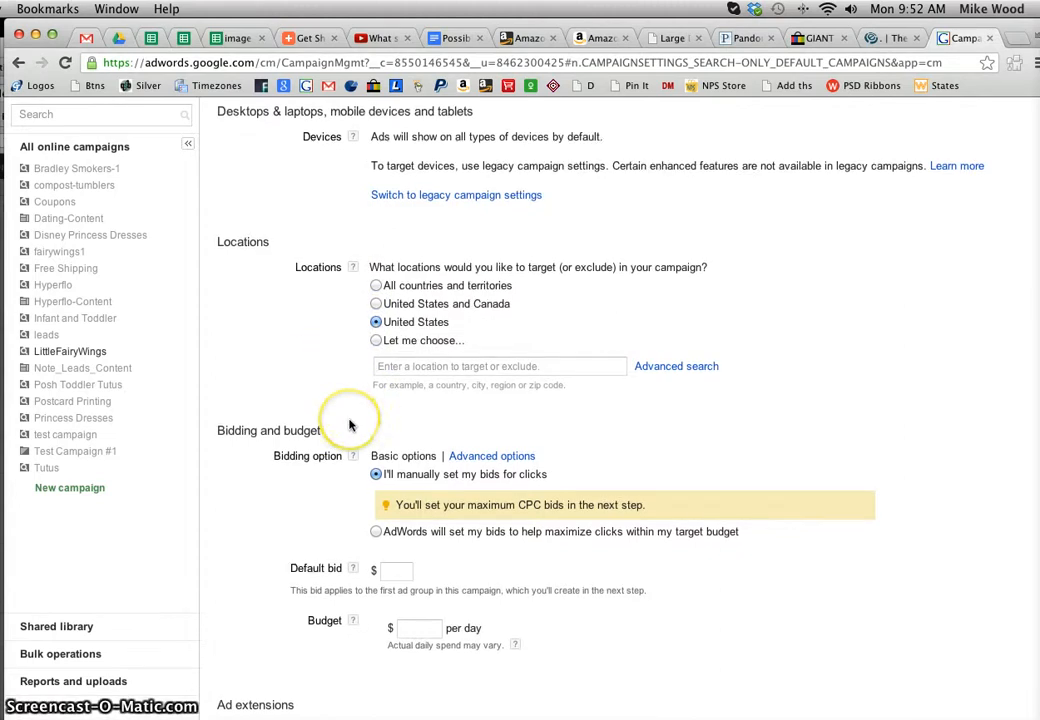
Step: Read the explanation of the default bid and set the default bid to $2
{"action": "scroll", "coordinate": [348, 423], "scroll_direction": "down", "scroll_amount": 3}
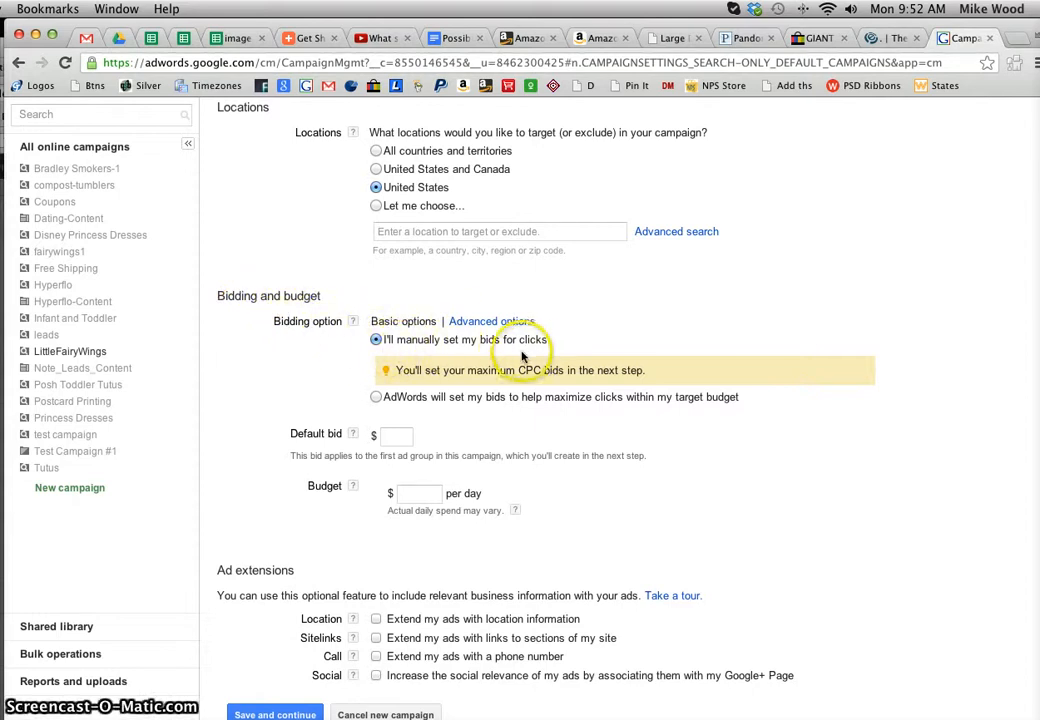
{"action": "scroll", "coordinate": [305, 399], "scroll_direction": "down", "scroll_amount": 2}
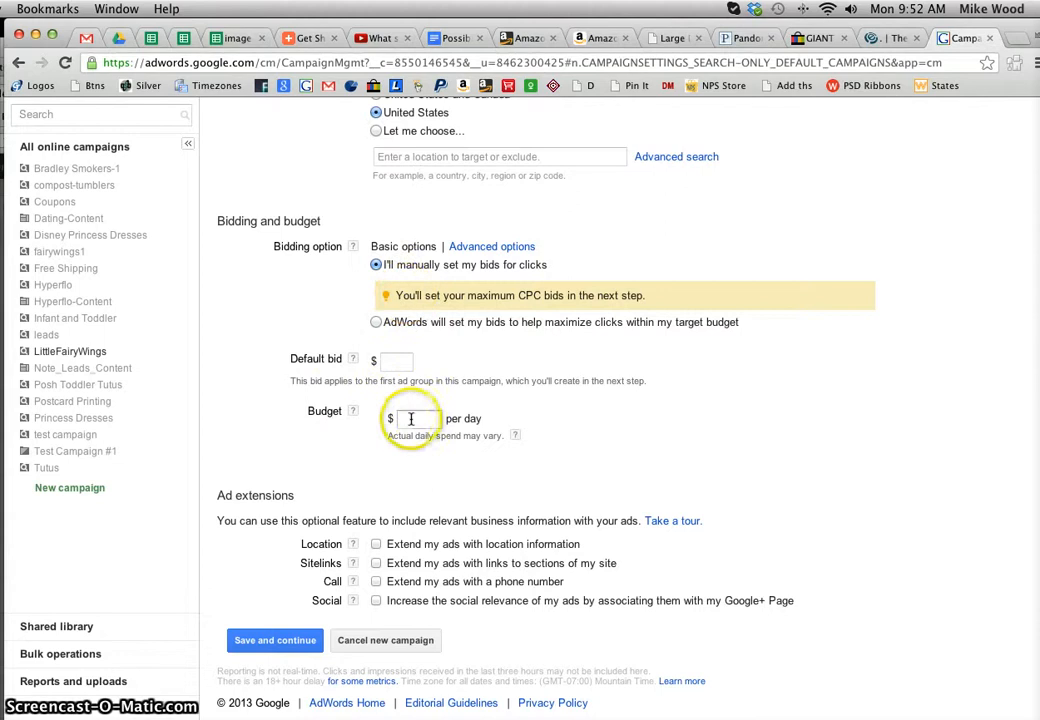
{"action": "left_click", "coordinate": [353, 360]}
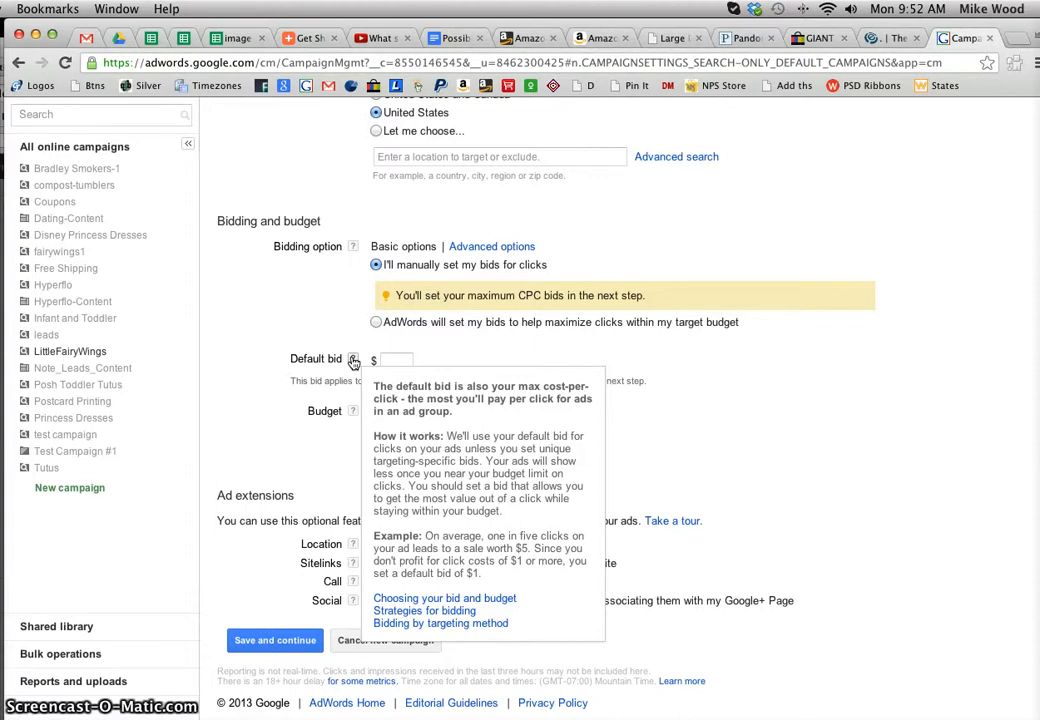
{"action": "left_click", "coordinate": [345, 370]}
{"action": "left_click", "coordinate": [400, 361]}
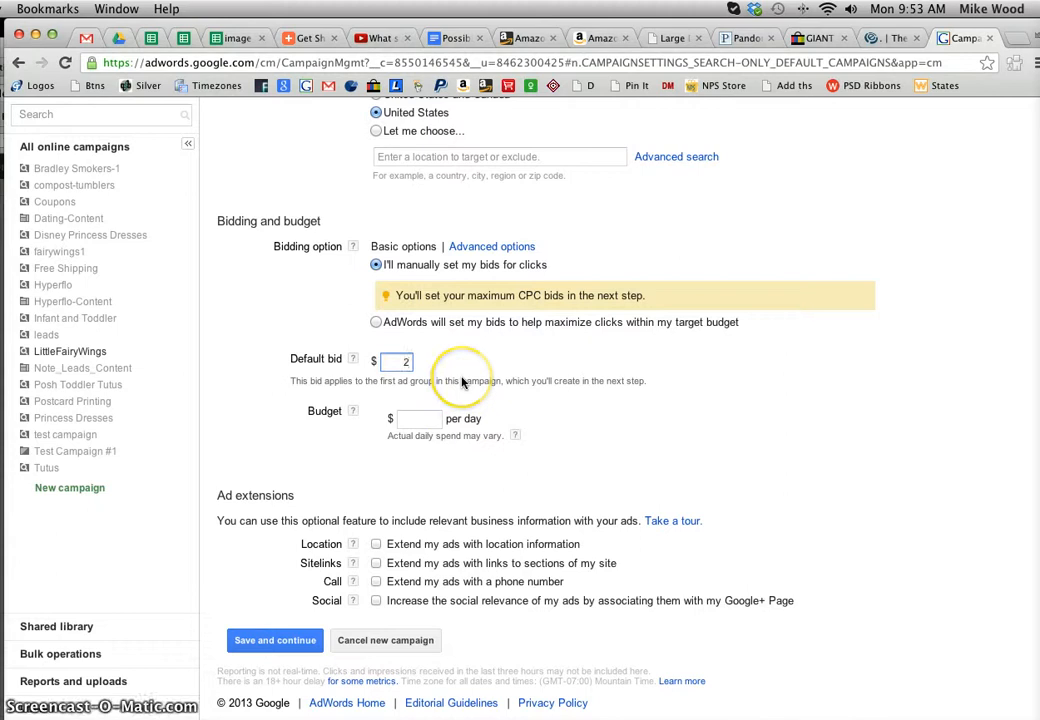
Step: Set the budget to $15 per day and save the campaign settings to continue to ad group creation
{"action": "left_click", "coordinate": [412, 418]}
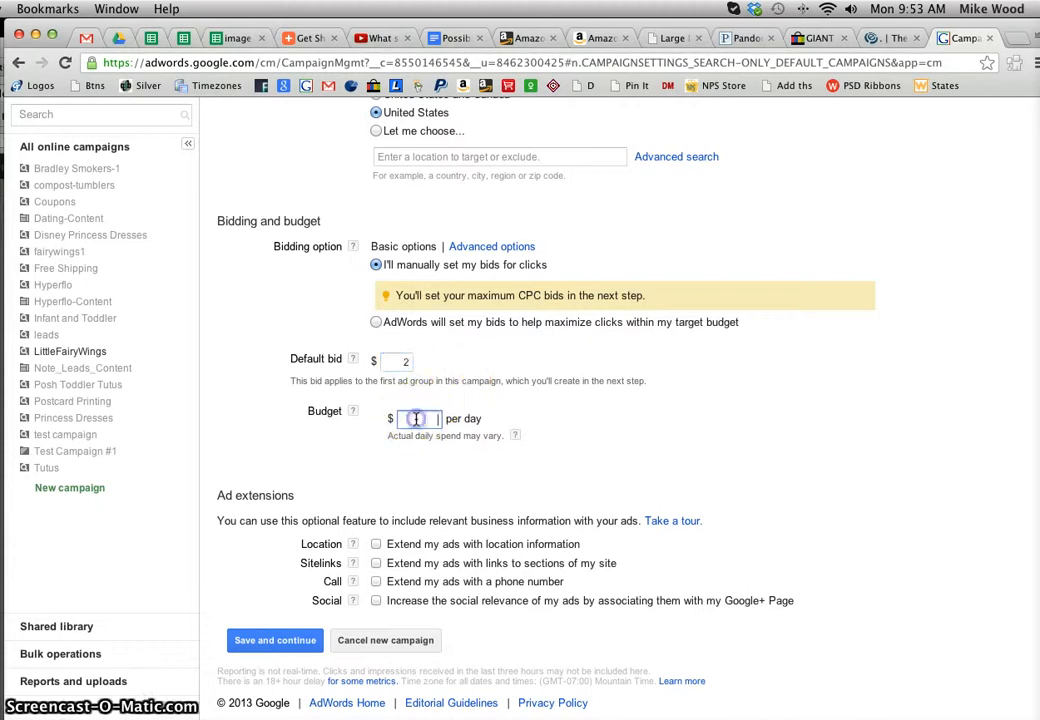
{"action": "left_click", "coordinate": [582, 432]}
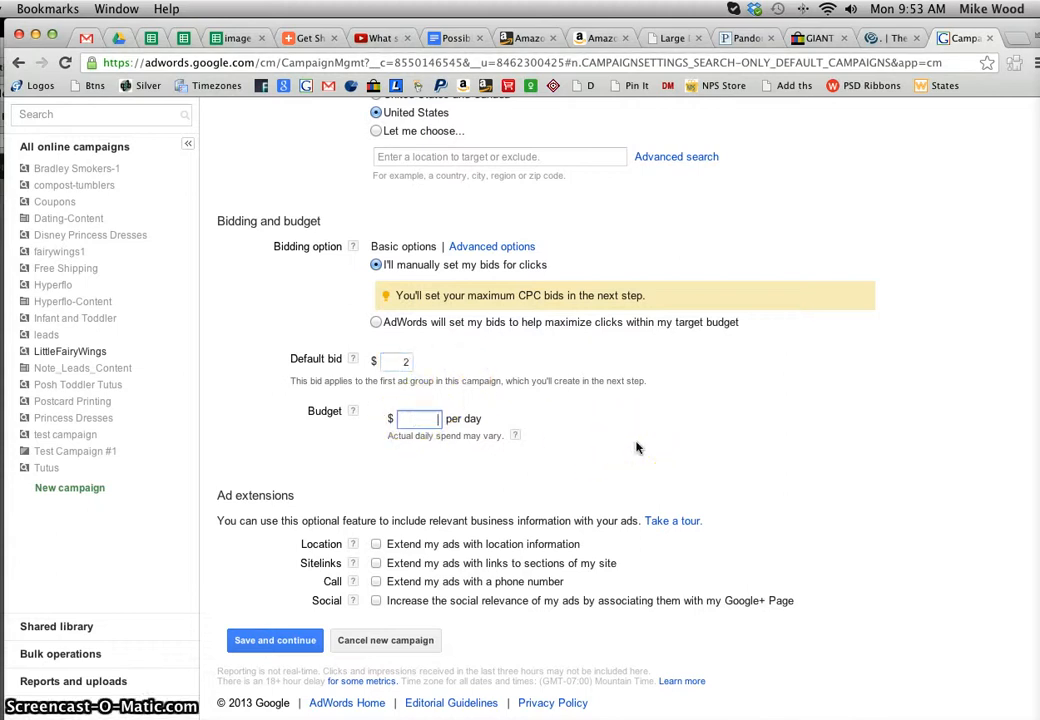
{"action": "type", "text": "15"}
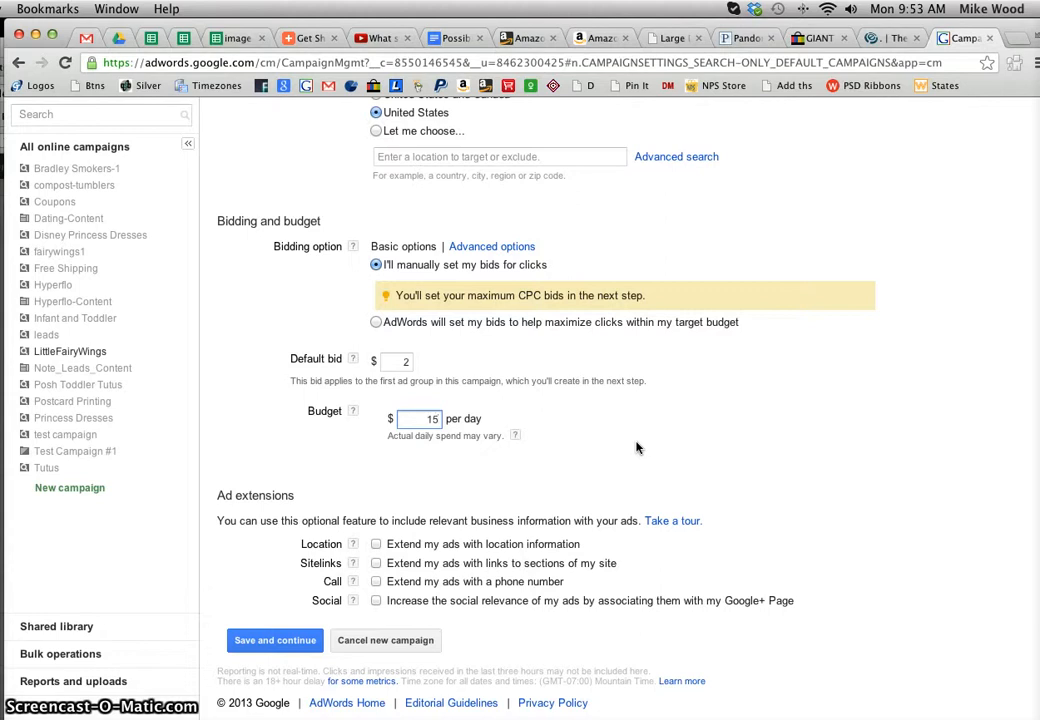
{"action": "left_click", "coordinate": [697, 491]}
{"action": "scroll", "coordinate": [638, 462], "scroll_direction": "down", "scroll_amount": 1}
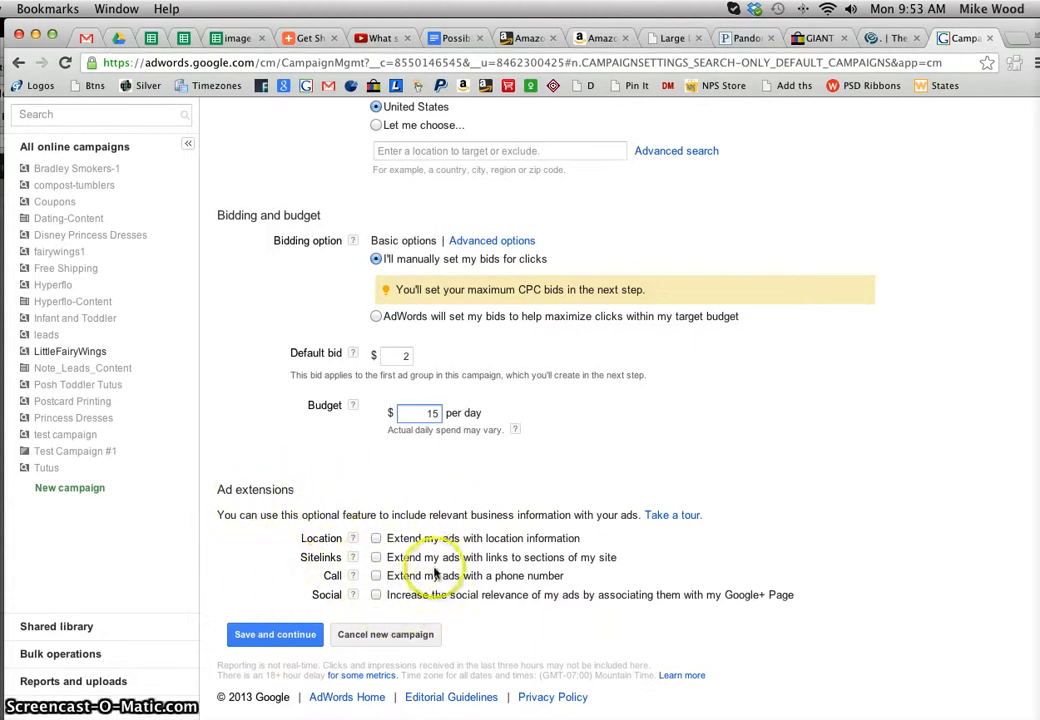
{"action": "left_click", "coordinate": [274, 637]}
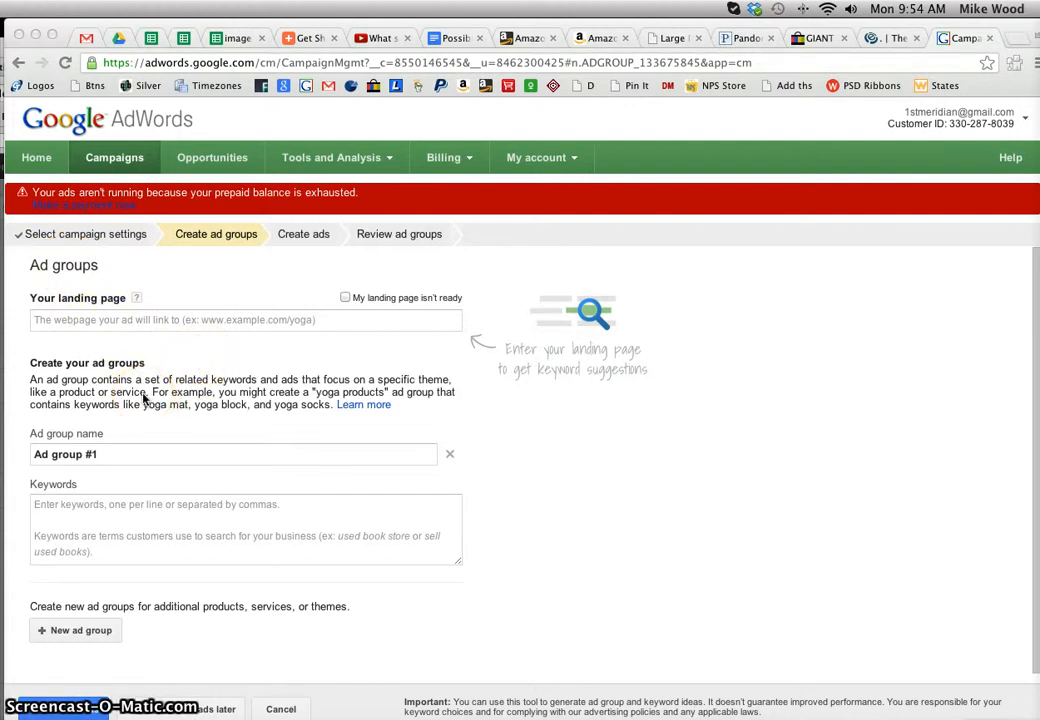
Step: Copy the Ballet Tutu product page's address from the other browser window and enter it as the ad group's landing page
{"action": "left_click", "coordinate": [133, 322]}
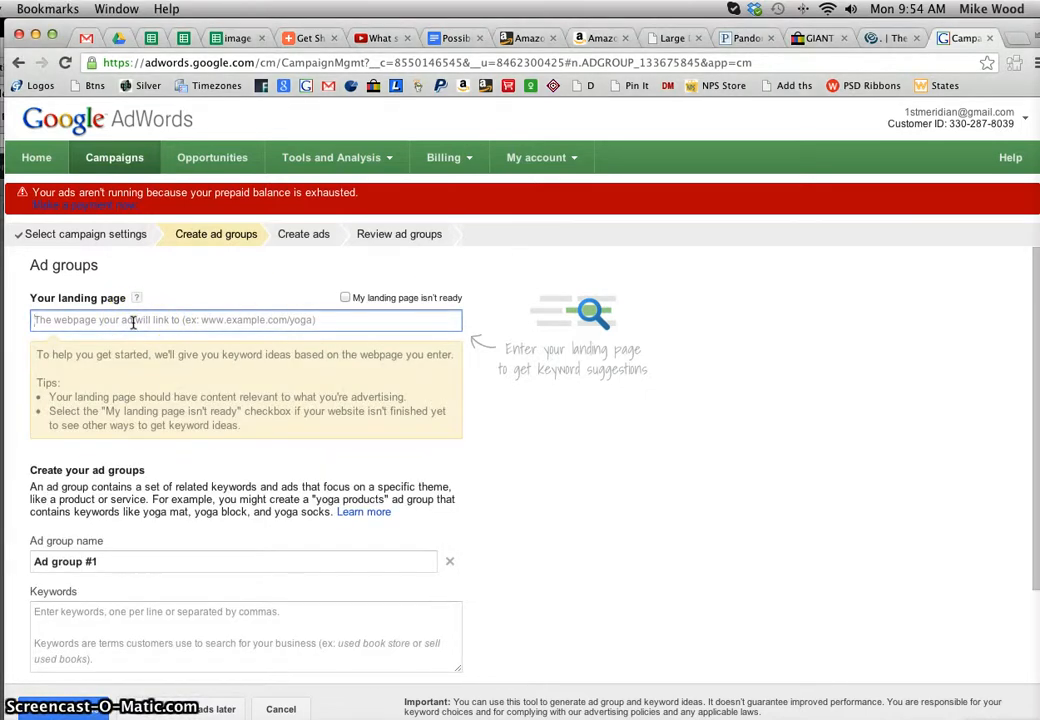
{"action": "key", "text": "super+grave"}
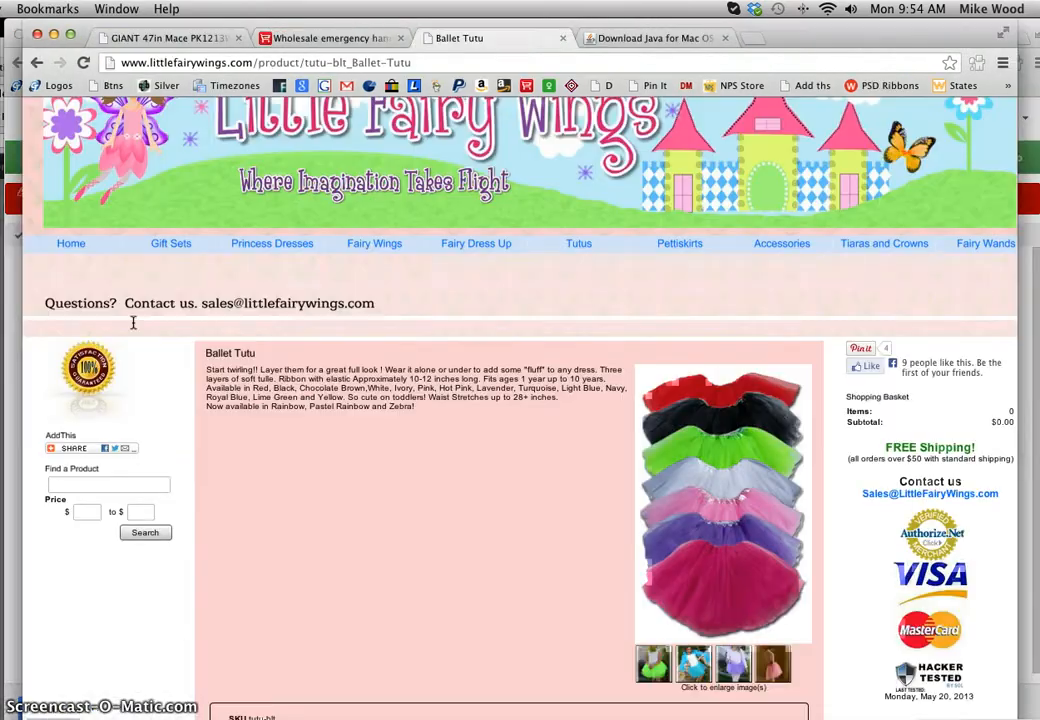
{"action": "left_click", "coordinate": [256, 60]}
{"action": "key", "text": "super+c"}
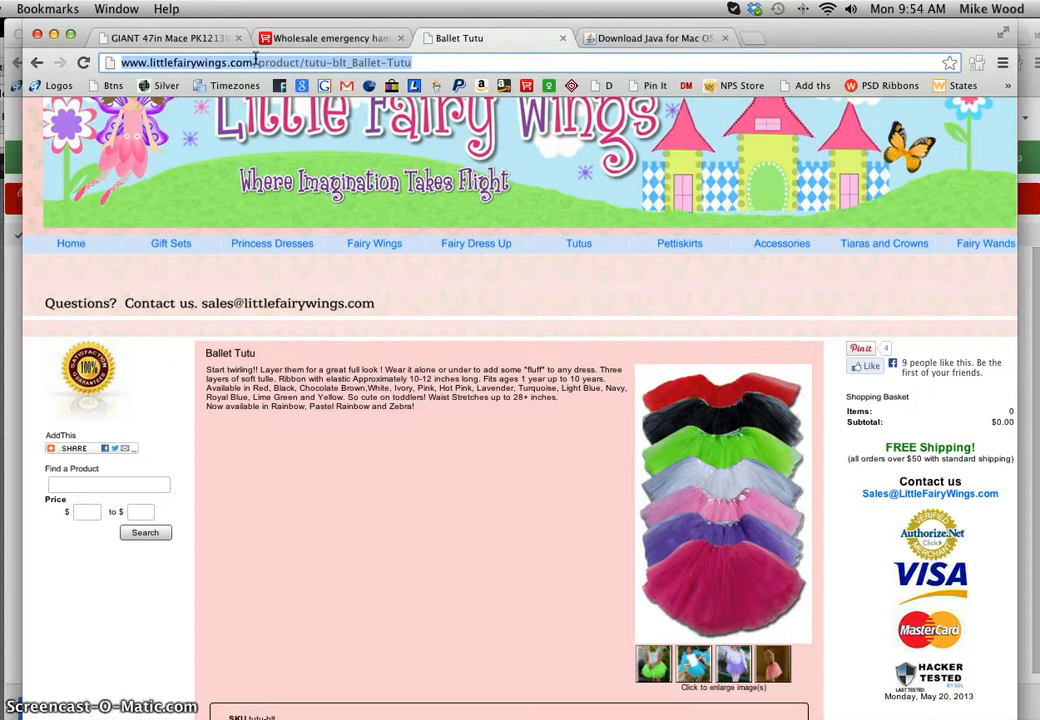
{"action": "key", "text": "super+Tab"}
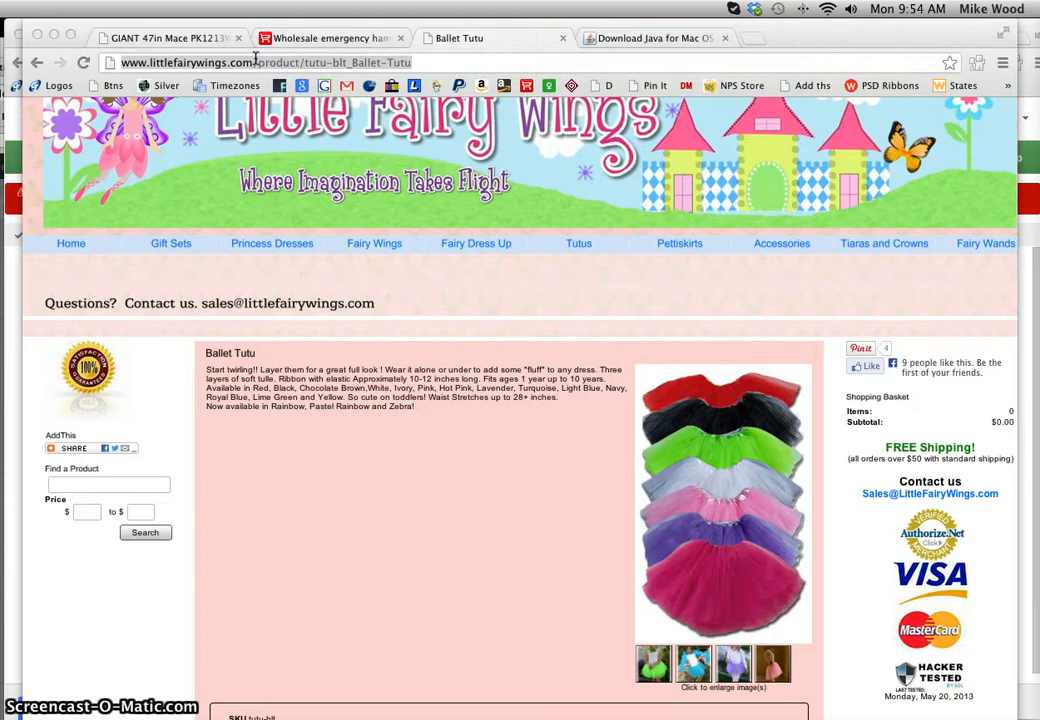
{"action": "left_click", "coordinate": [305, 388]}
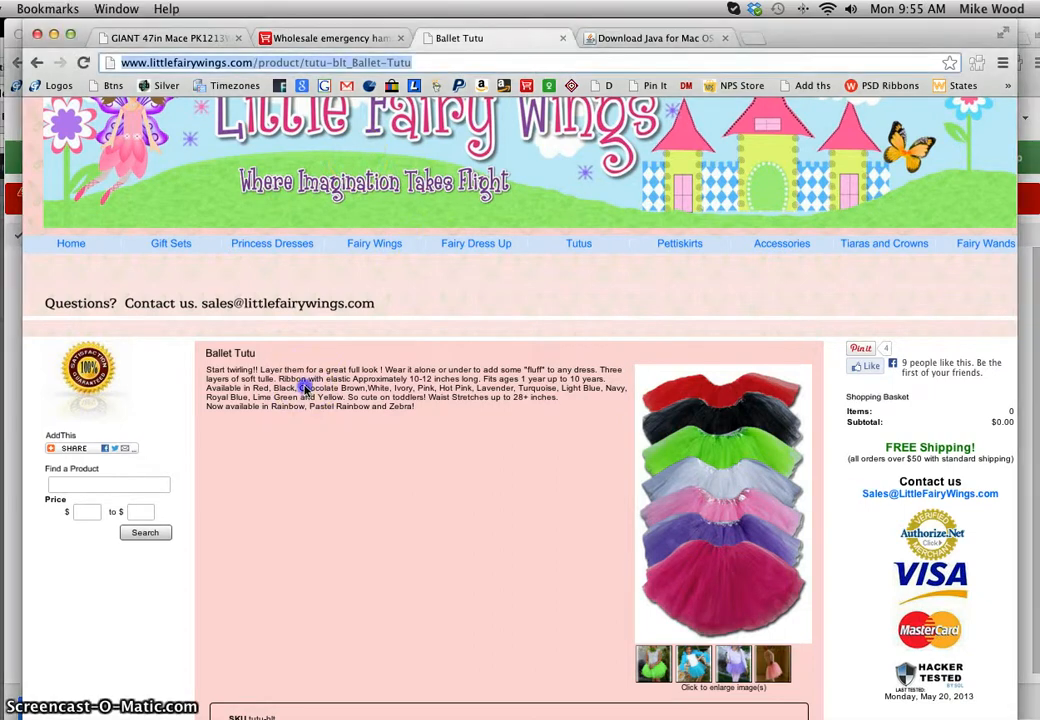
{"action": "key", "text": "super+grave"}
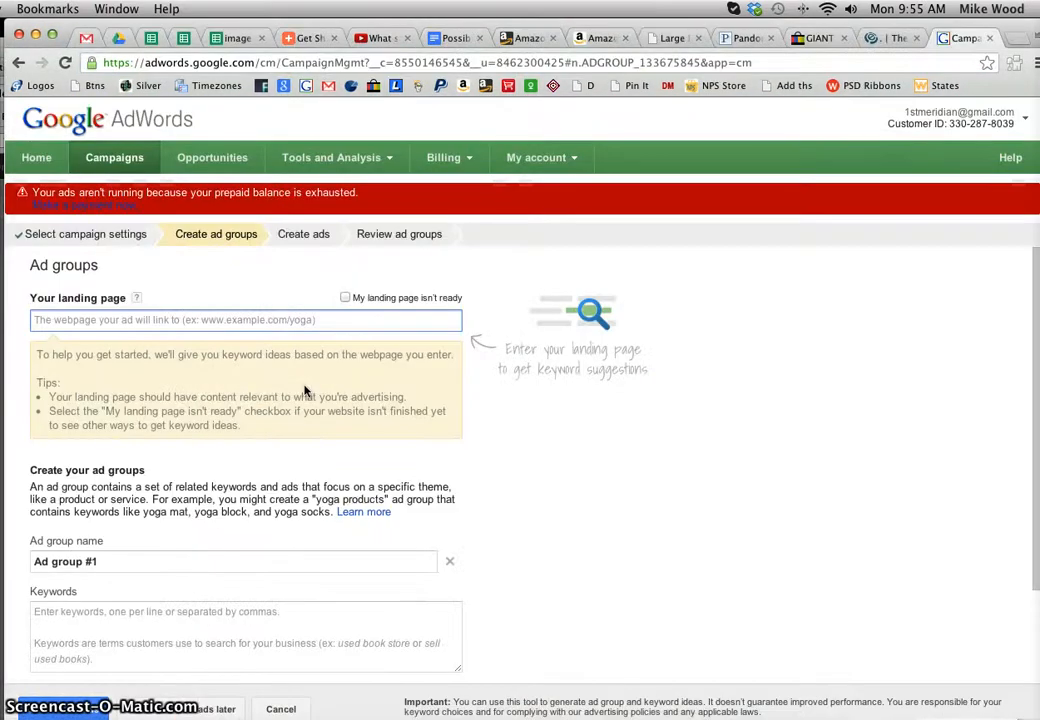
{"action": "left_click", "coordinate": [254, 321]}
{"action": "key", "text": "super+v"}
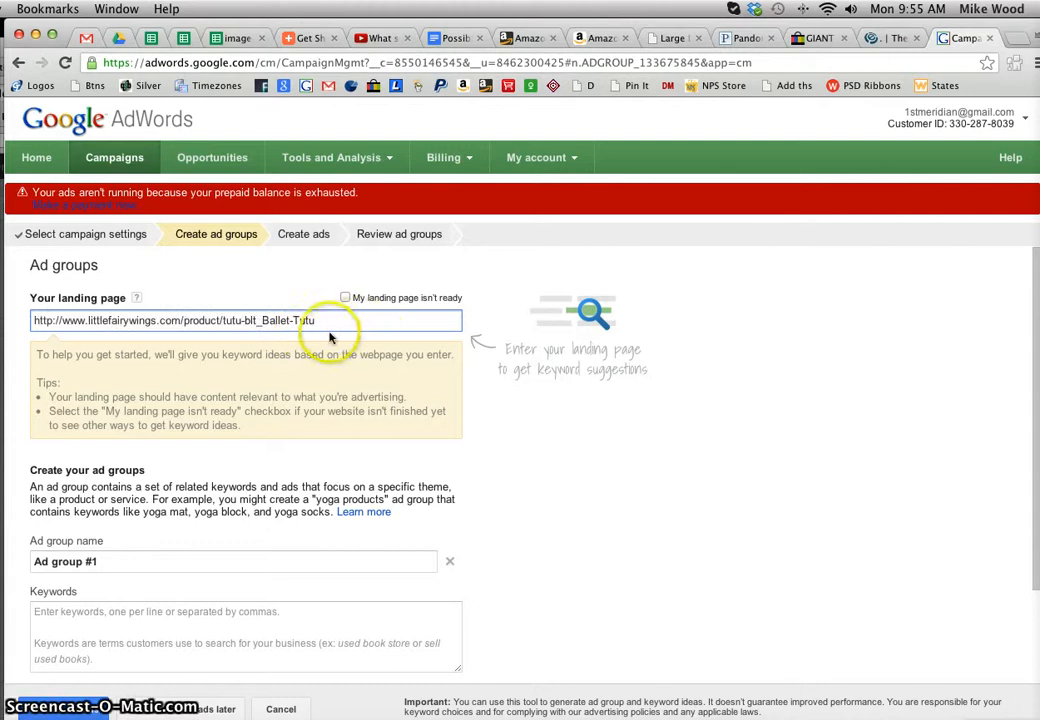
Step: Rename the ad group as "ballet tutus"
{"action": "scroll", "coordinate": [243, 448], "scroll_direction": "down", "scroll_amount": 2}
{"action": "scroll", "coordinate": [243, 448], "scroll_direction": "down", "scroll_amount": 3}
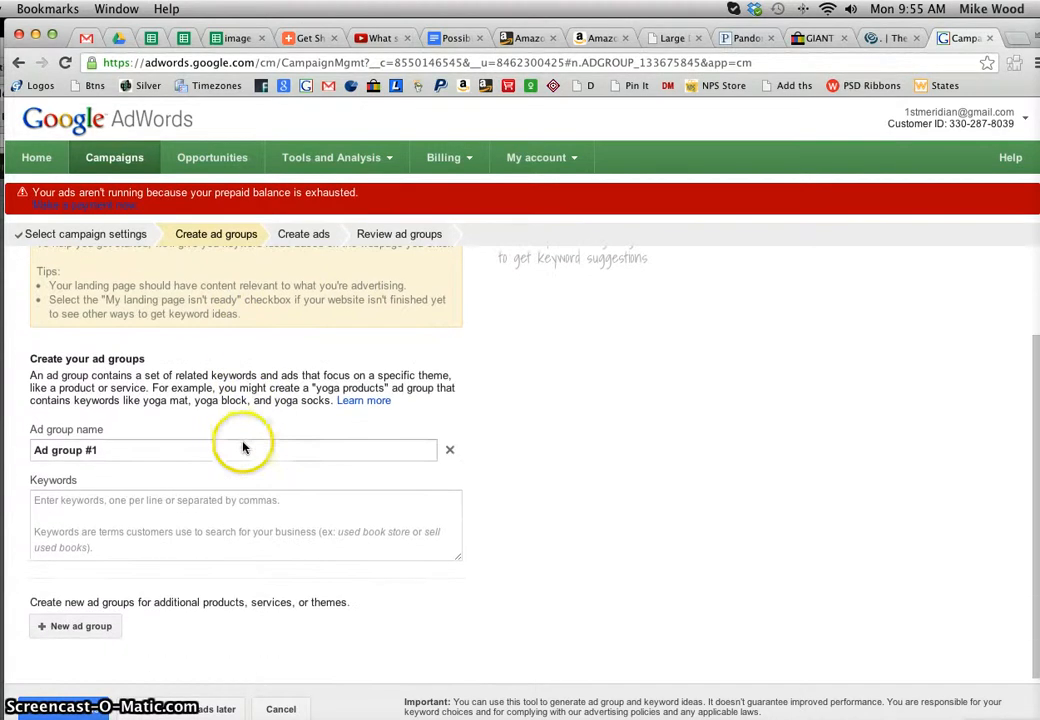
{"action": "left_click", "coordinate": [116, 447]}
{"action": "left_click_drag", "start_coordinate": [3, 452], "coordinate": [32, 436]}
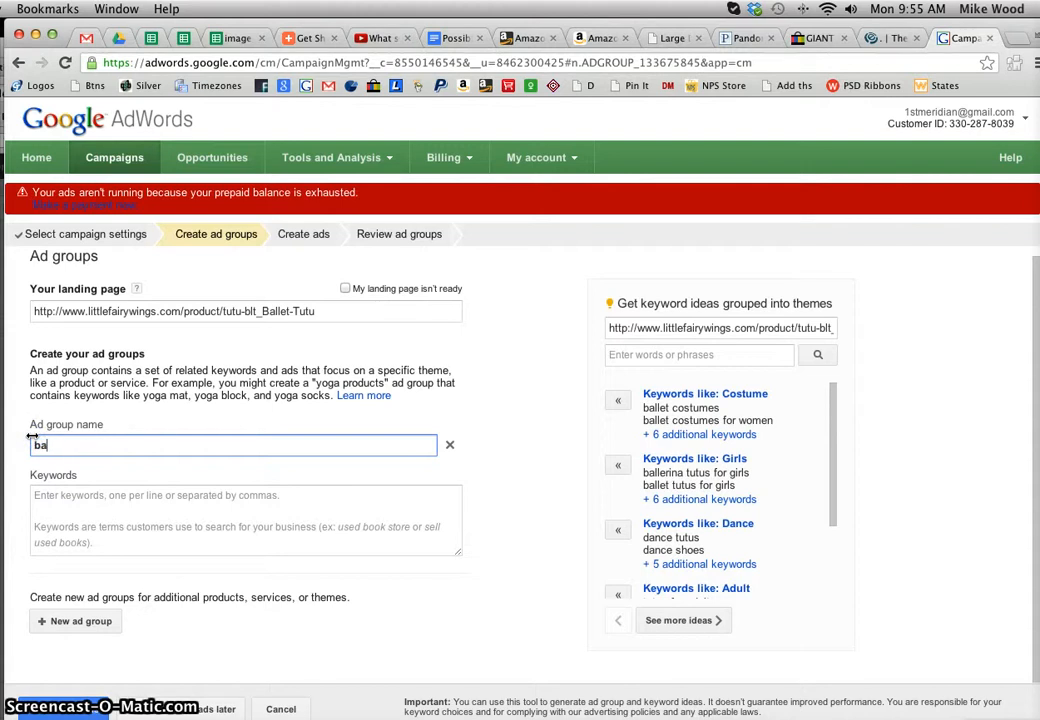
{"action": "type", "text": "ballet tutus"}
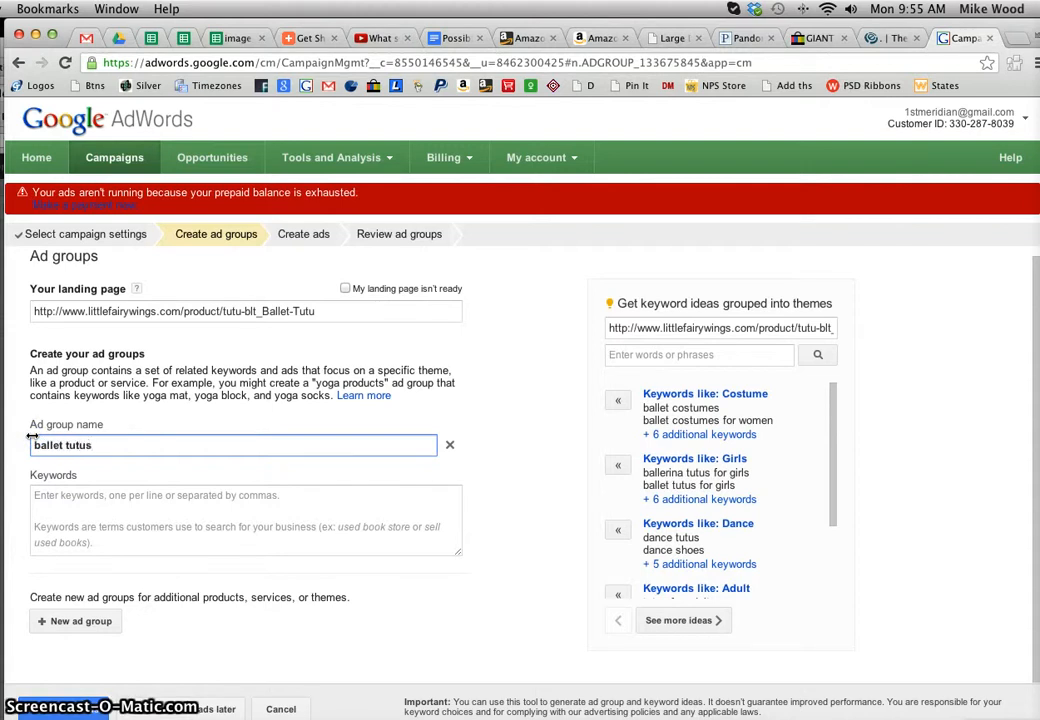
Step: Read the description of ad groups and look over the keyword entry area and suggested keyword themes
{"action": "left_click", "coordinate": [124, 500]}
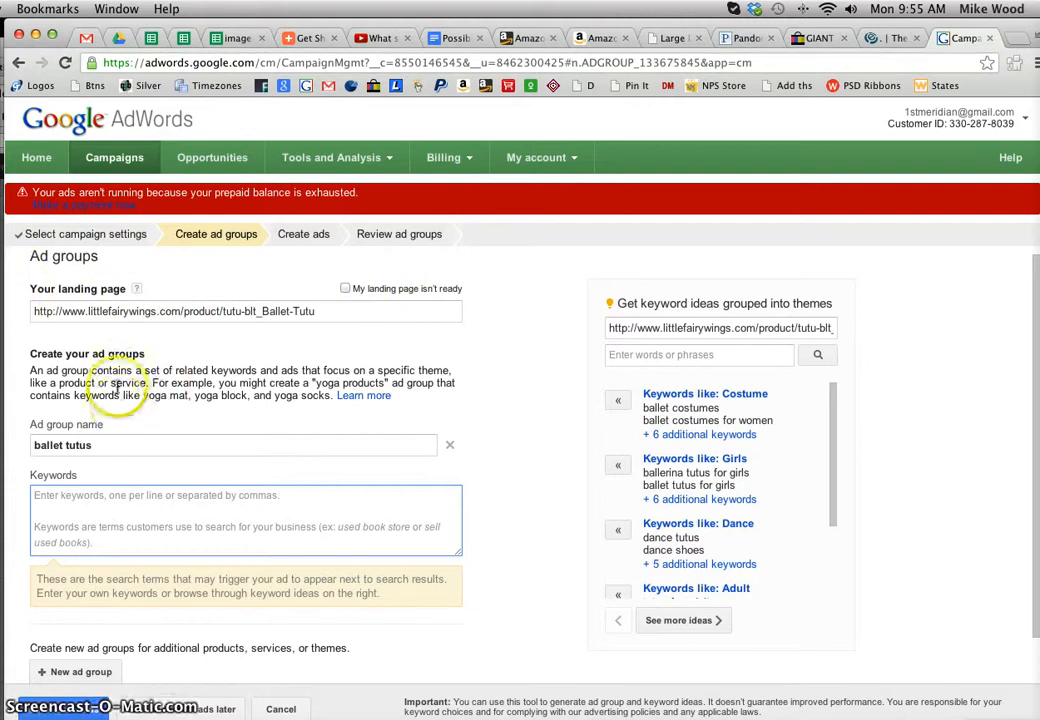
{"action": "left_click_drag", "start_coordinate": [130, 370], "coordinate": [287, 403]}
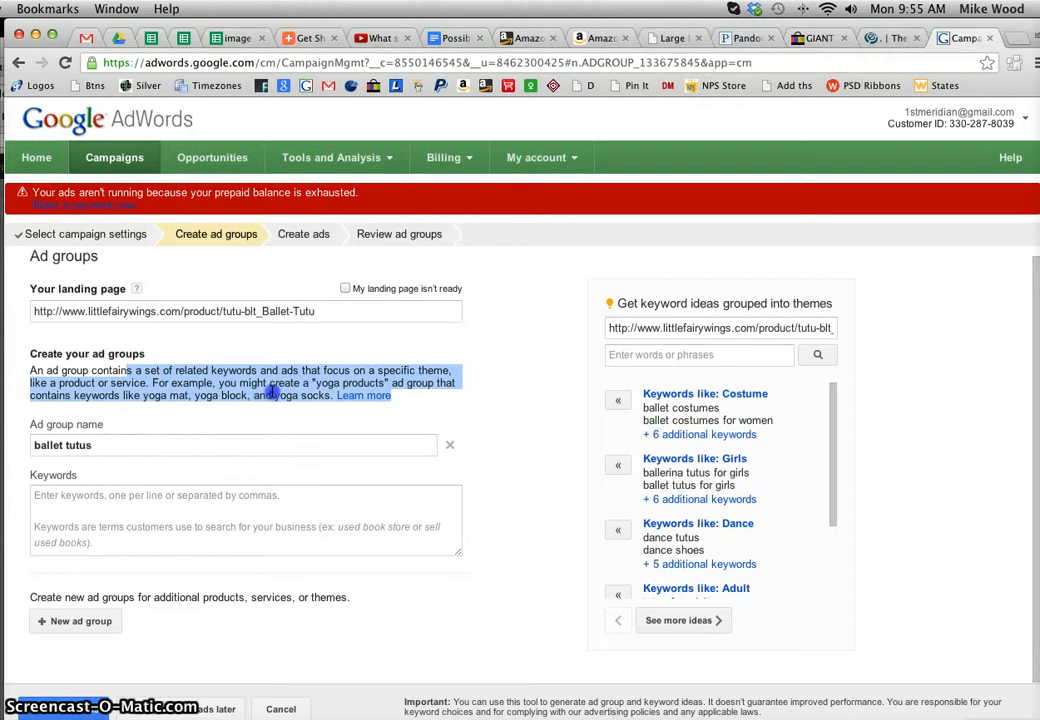
{"action": "left_click", "coordinate": [271, 392]}
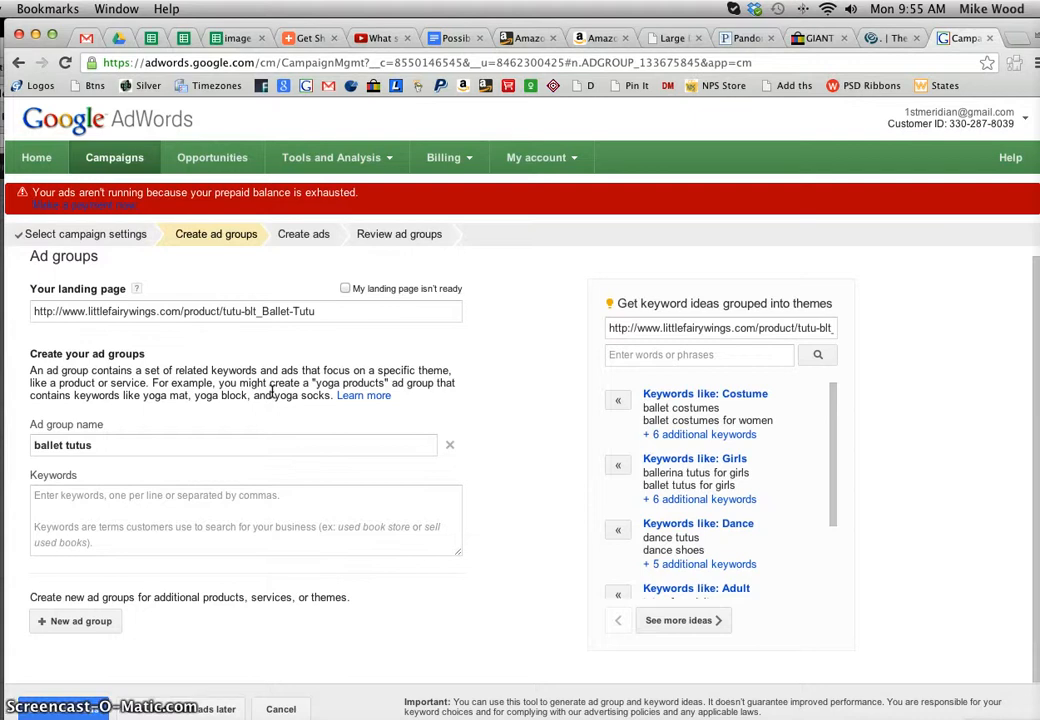
{"action": "left_click", "coordinate": [204, 522]}
{"action": "left_click", "coordinate": [140, 506]}
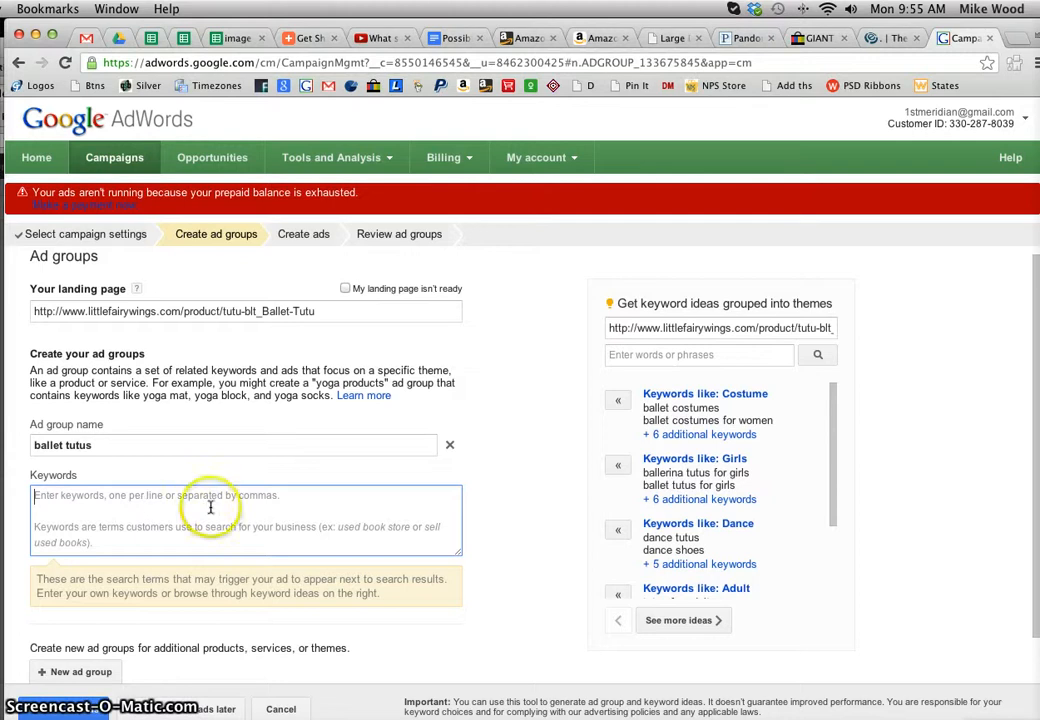
{"action": "left_click", "coordinate": [667, 540]}
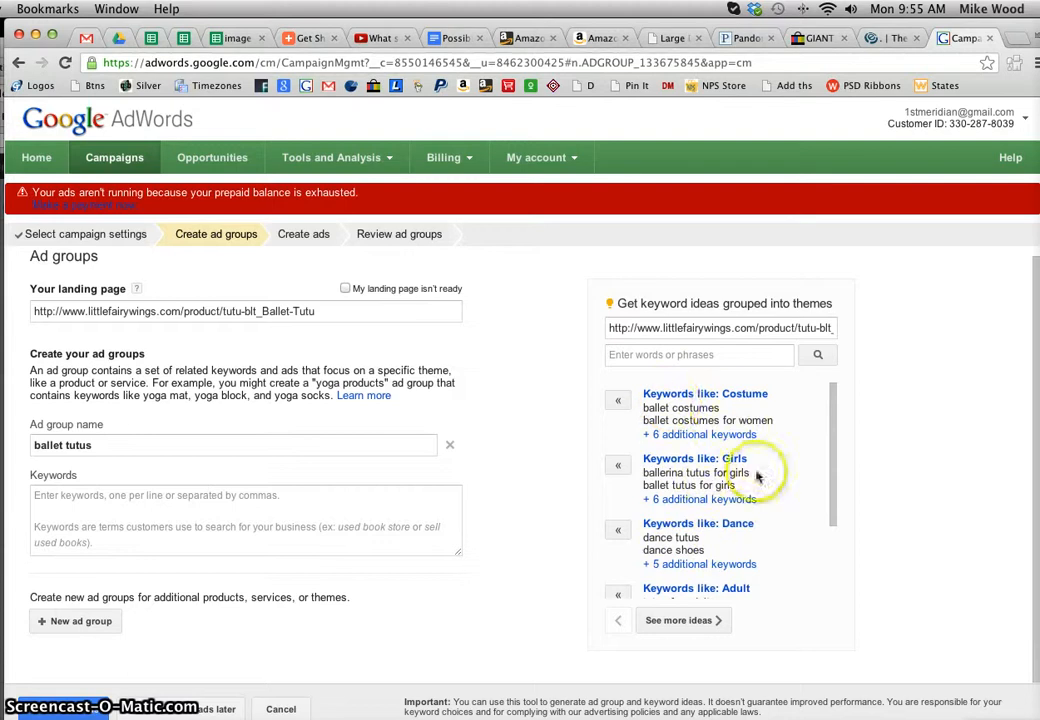
Step: Enter "ballet tutus" and "toddler tutus" as keywords for the ad group, reusing the ad group's name for the first one
{"action": "triple_click", "coordinate": [130, 445]}
{"action": "key", "text": "ctrl+c"}
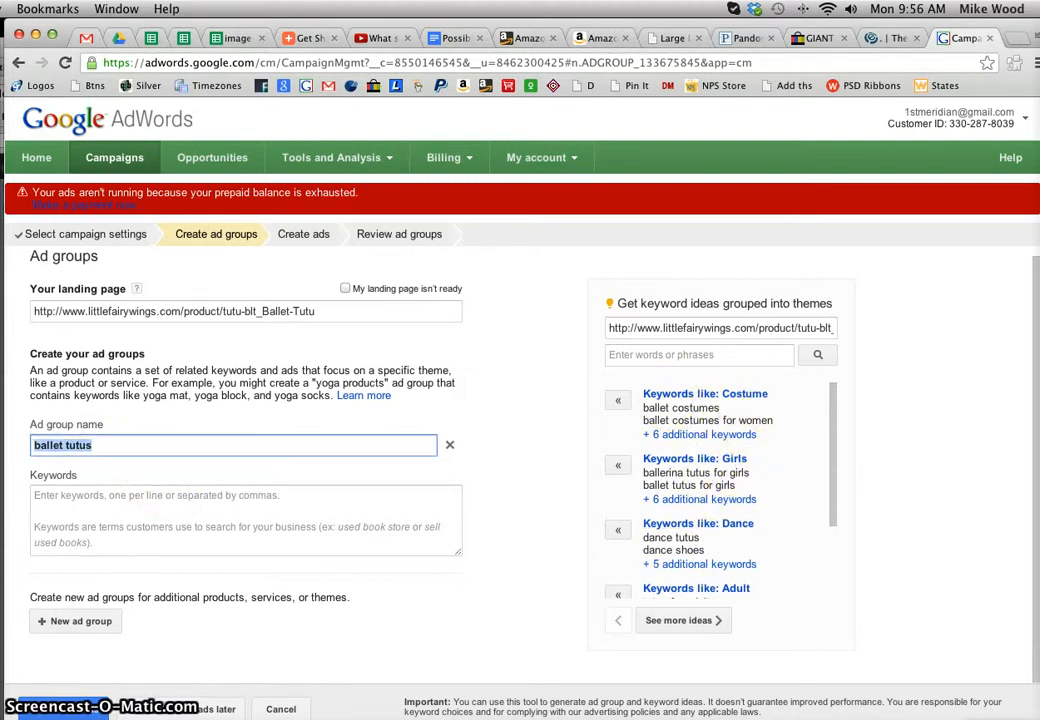
{"action": "left_click", "coordinate": [72, 495]}
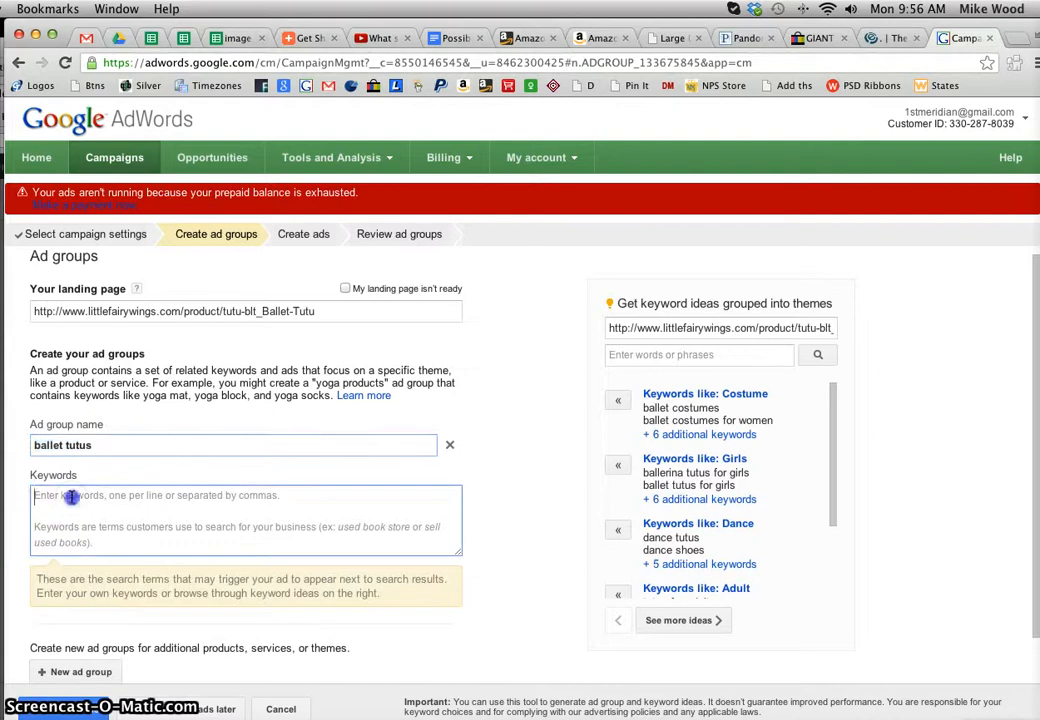
{"action": "key", "text": "ctrl+v"}
{"action": "key", "text": "Return"}
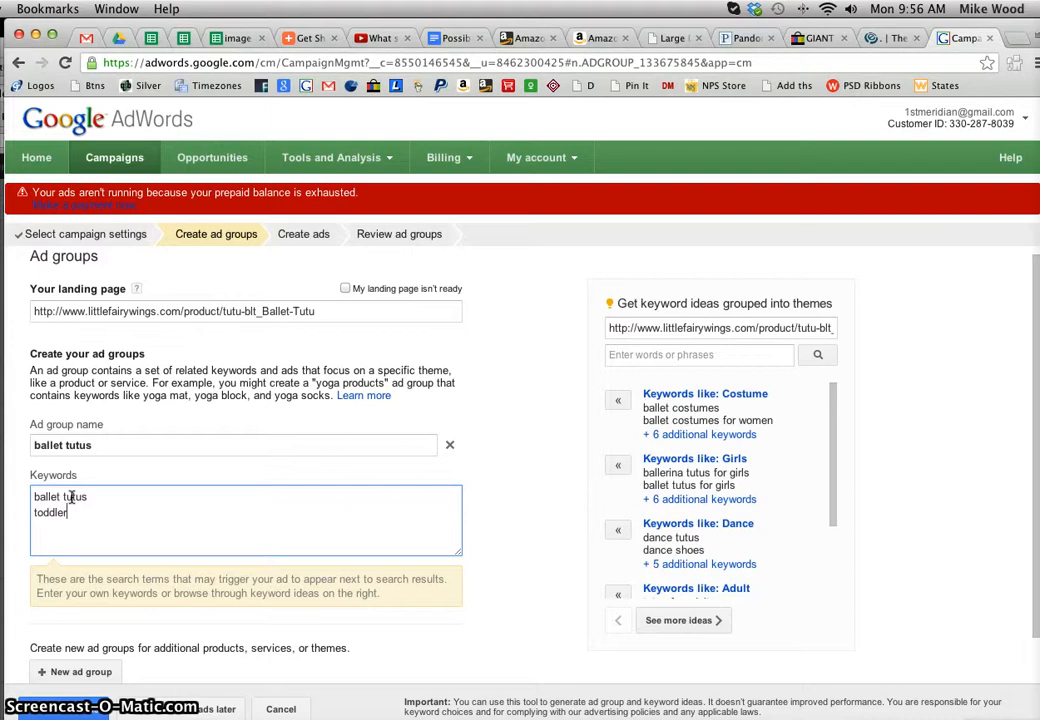
{"action": "type", "text": "toddler"}
{"action": "scroll", "coordinate": [262, 660], "scroll_direction": "down", "scroll_amount": 3}
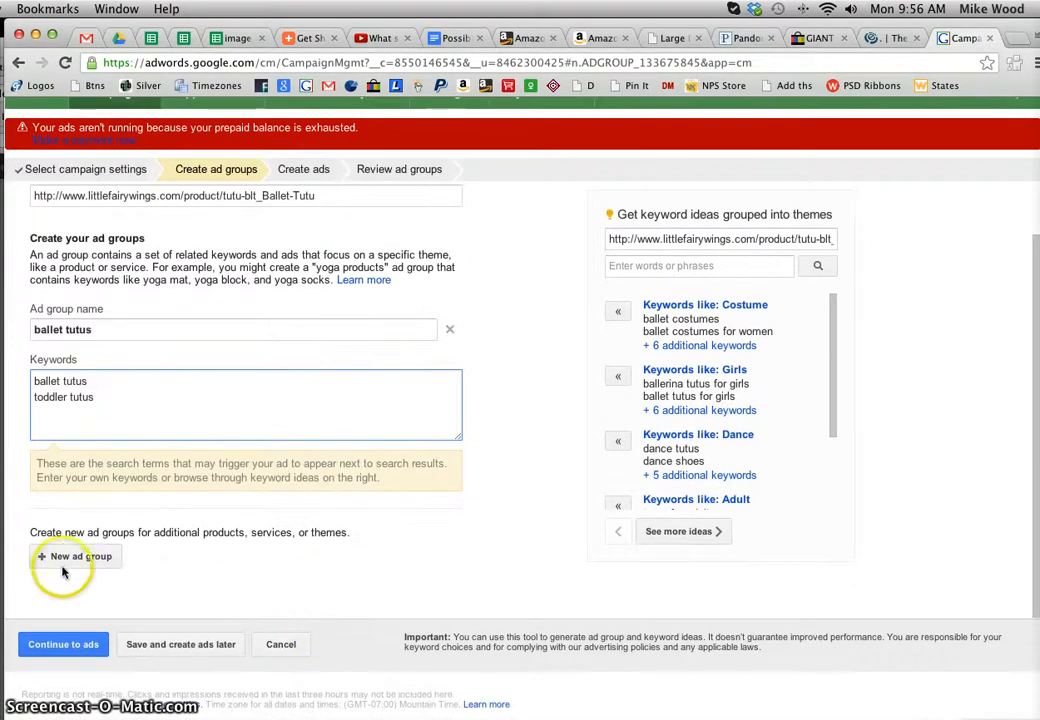
{"action": "left_click", "coordinate": [62, 568]}
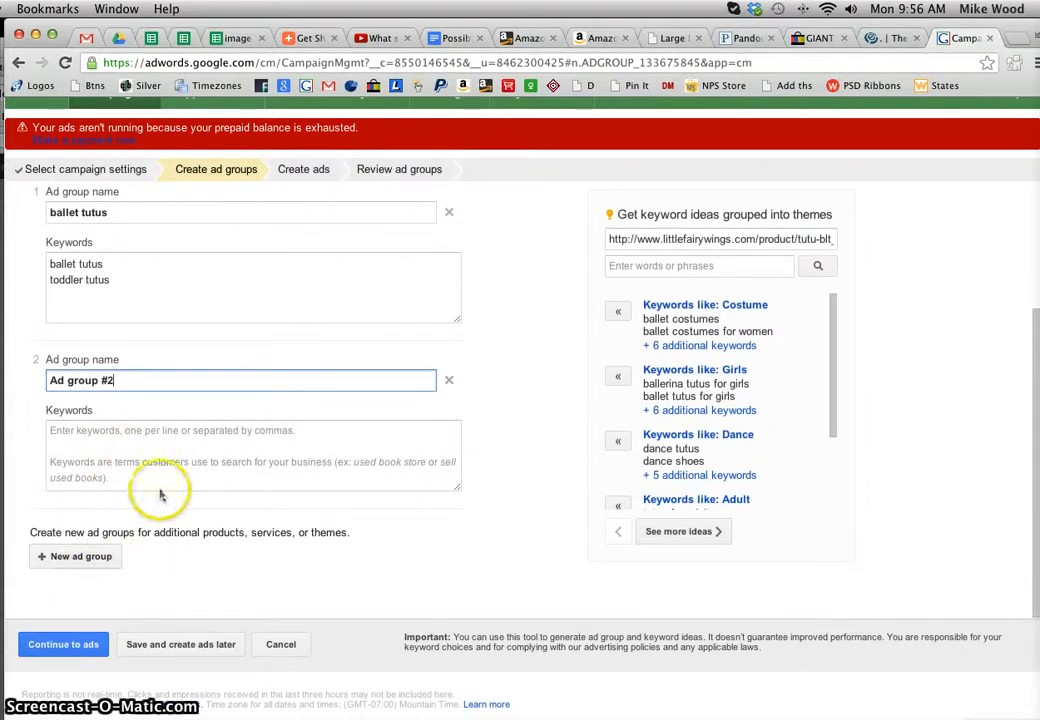
{"action": "scroll", "coordinate": [522, 395], "scroll_direction": "up", "scroll_amount": 3}
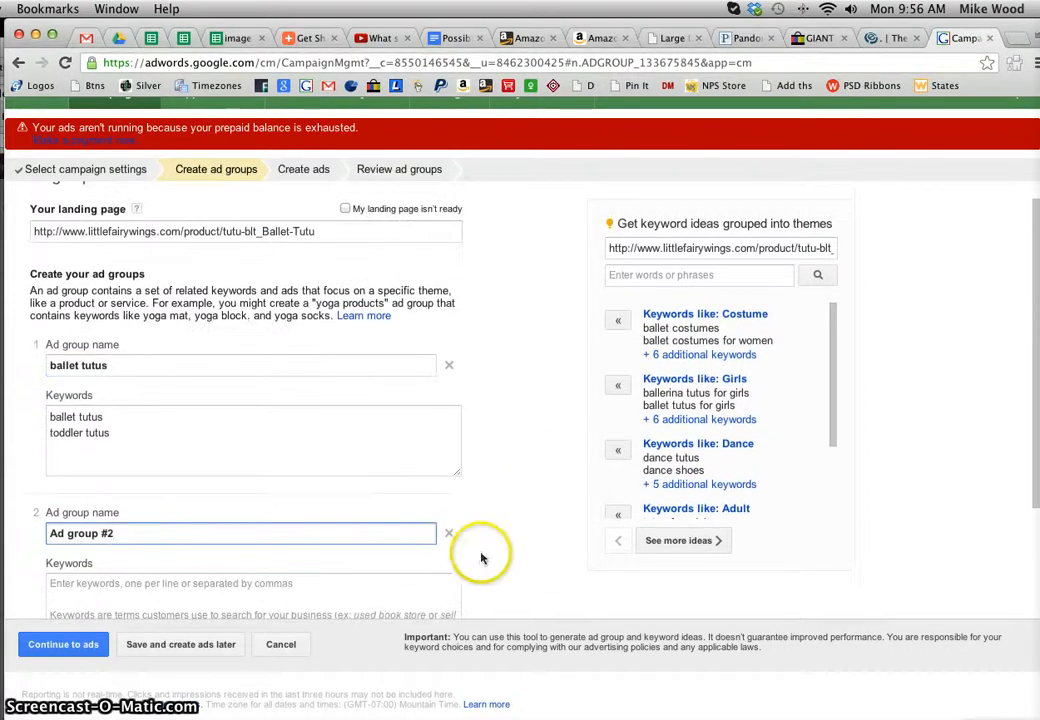
{"action": "left_click", "coordinate": [449, 533]}
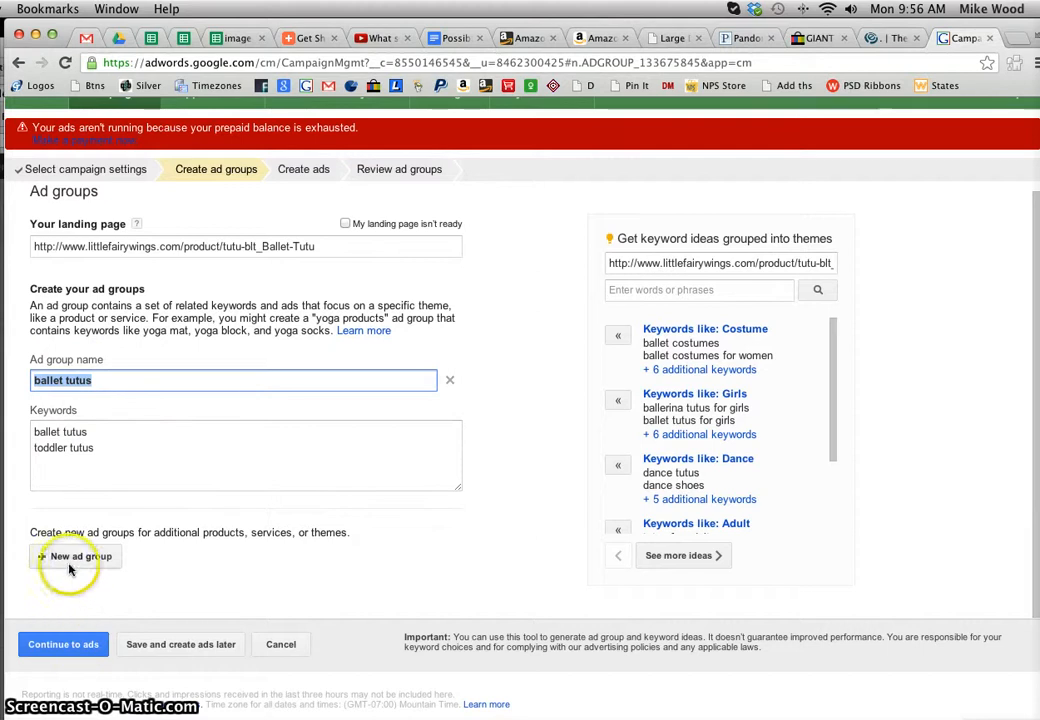
Step: Continue to ad creation and enter "Toddler Ballet Tutus" as the headline of the ad for the ballet tutus group
{"action": "left_click", "coordinate": [62, 646]}
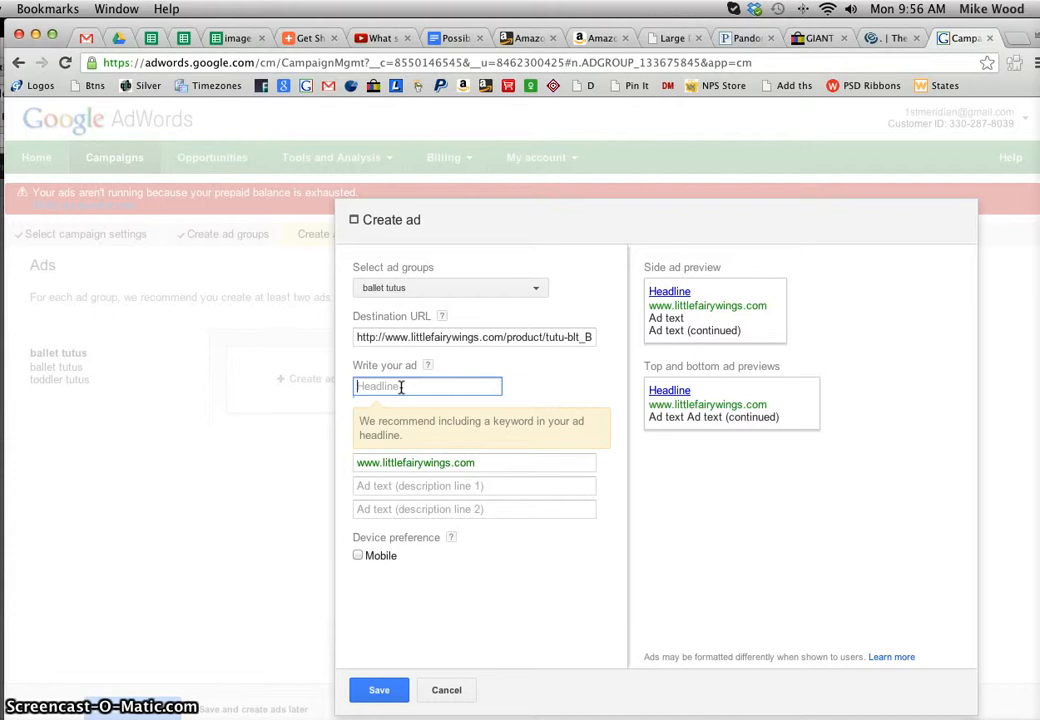
{"action": "type", "text": "To"}
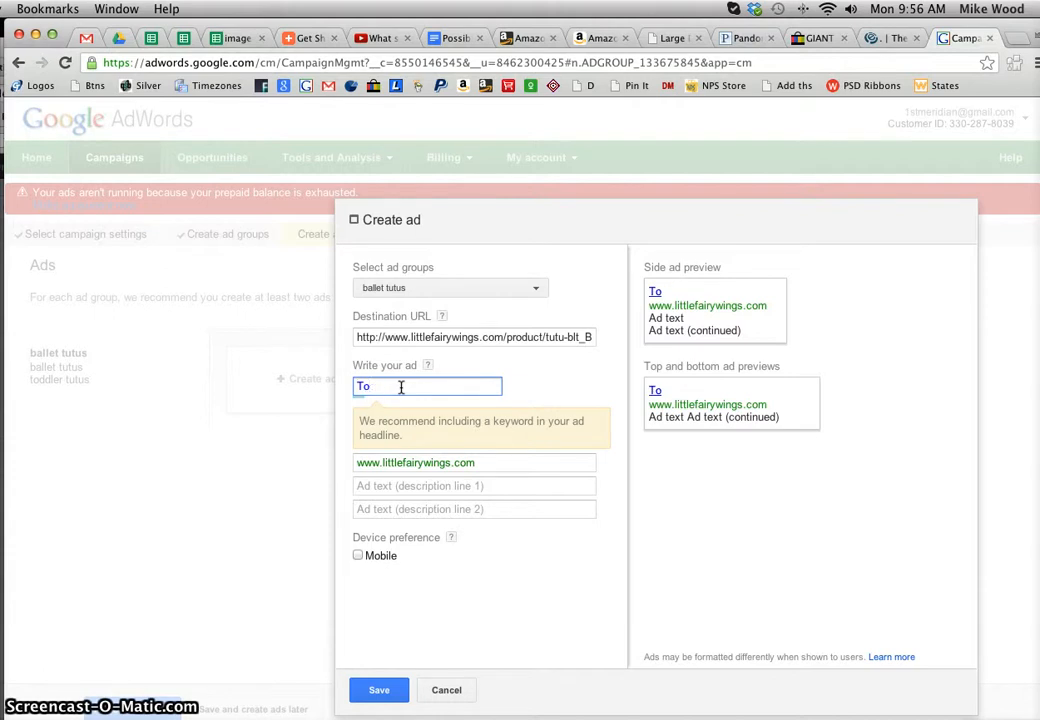
{"action": "type", "text": "ddler ballet tutus"}
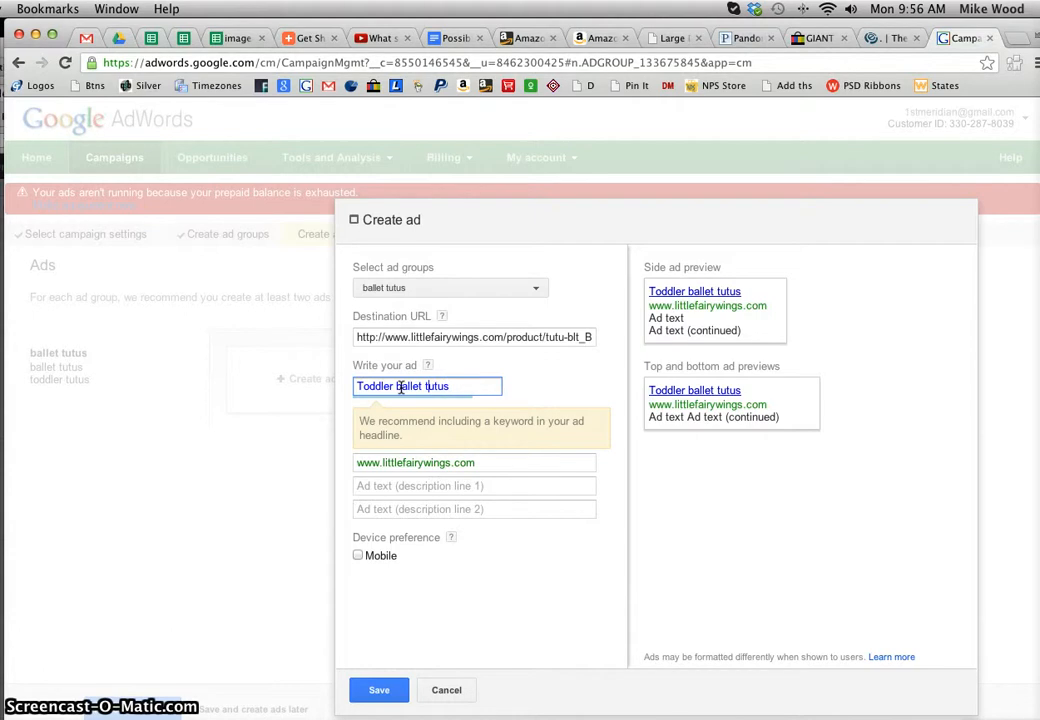
{"action": "key", "text": "BackSpace"}
{"action": "type", "text": "T"}
{"action": "left_click", "coordinate": [399, 387]}
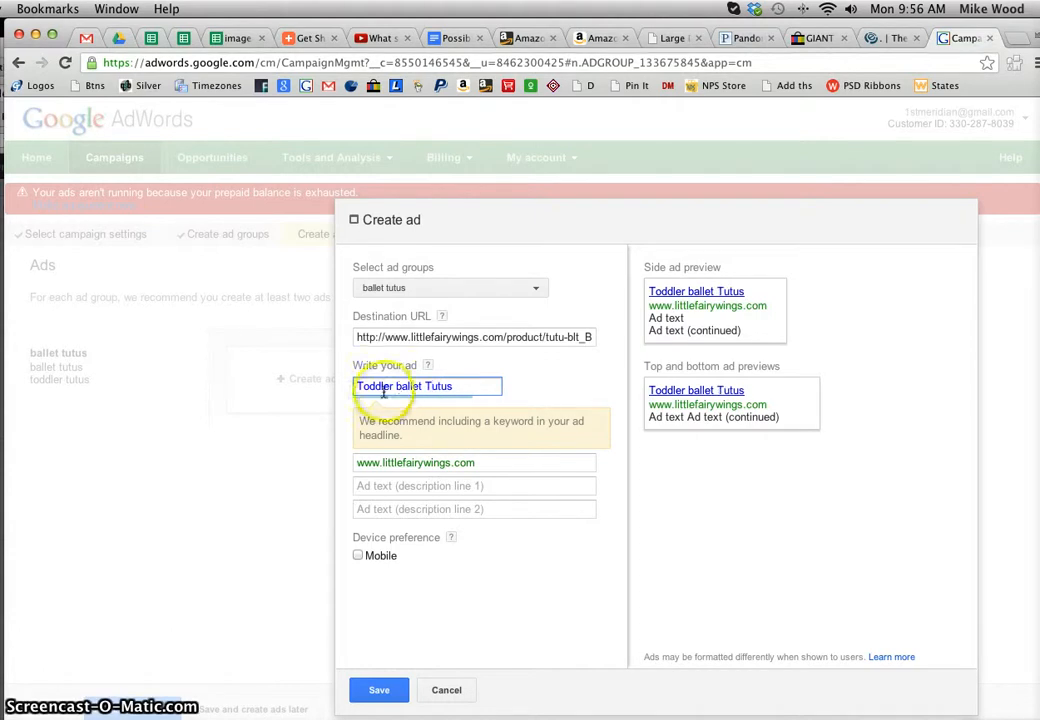
{"action": "key", "text": "BackSpace"}
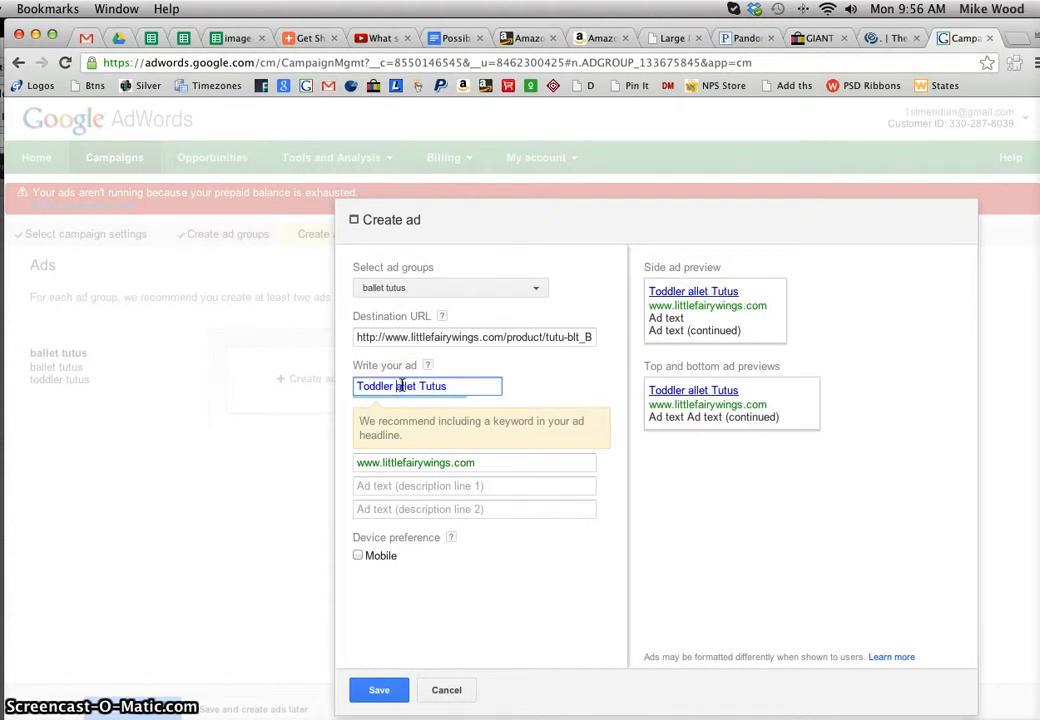
{"action": "type", "text": "B"}
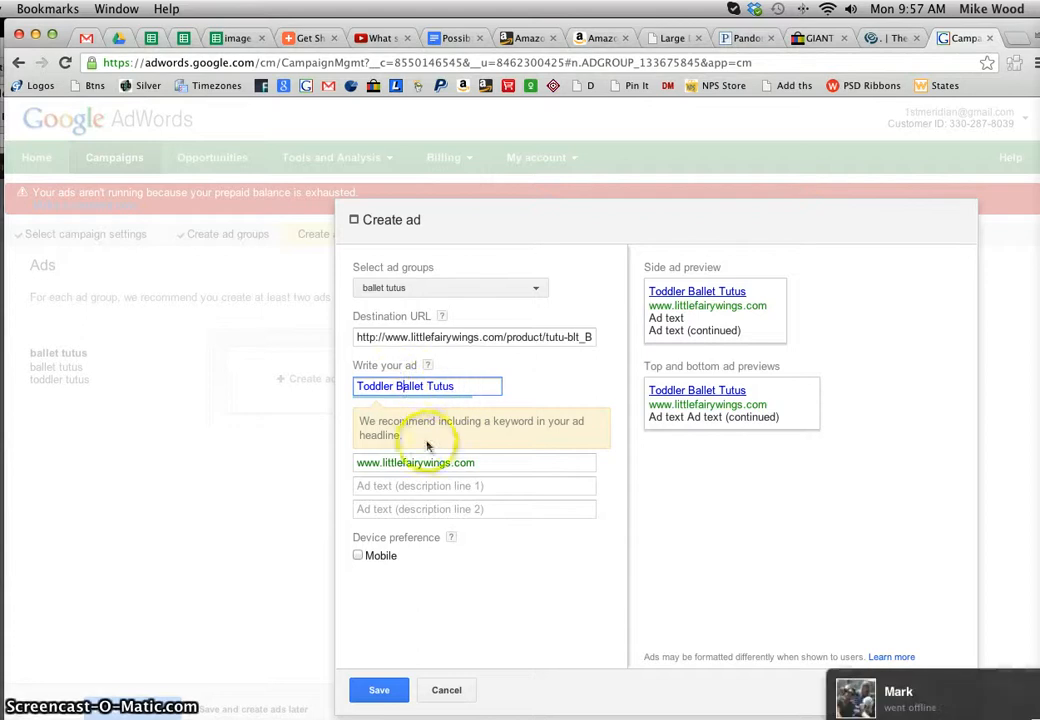
Step: Write the ad's description lines as "We Offer Great Prices On Ballet Tutus" and "Toddler Tutus, Dress Up Tutus & More"
{"action": "left_click", "coordinate": [440, 485]}
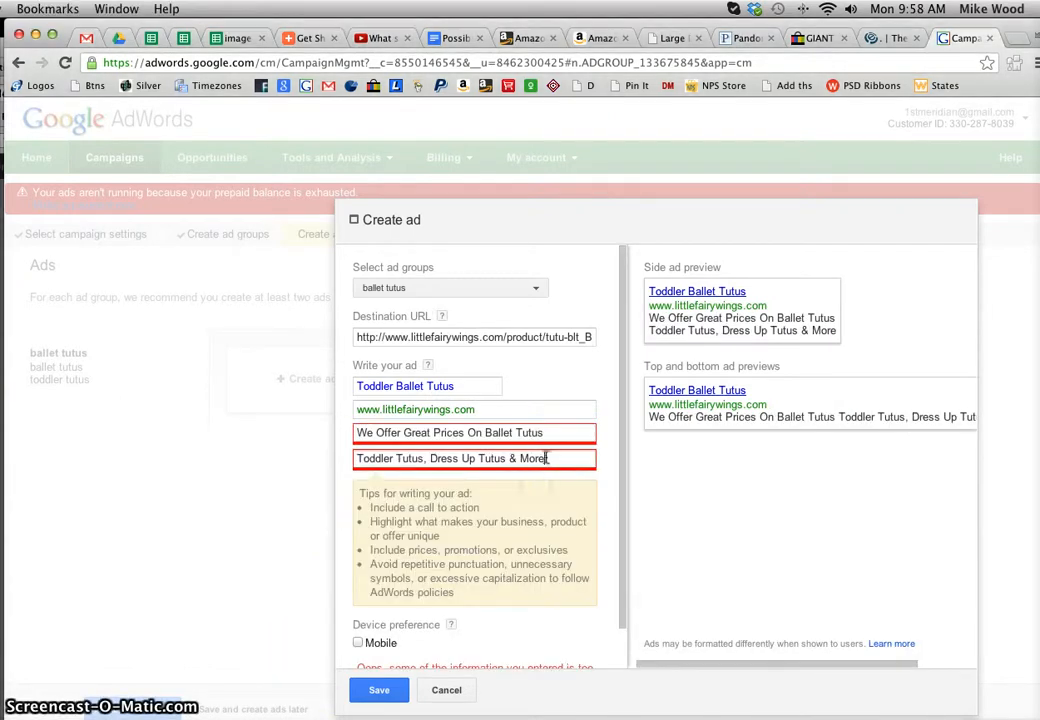
{"action": "left_click", "coordinate": [533, 447]}
{"action": "scroll", "coordinate": [547, 484], "scroll_direction": "down", "scroll_amount": 5}
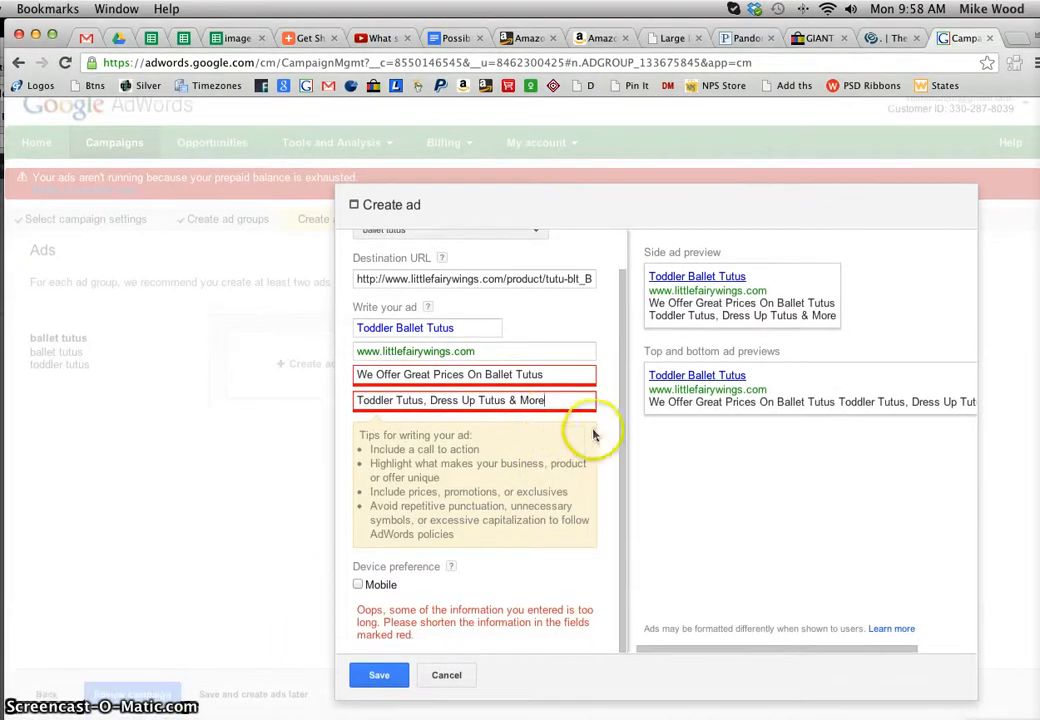
{"action": "left_click", "coordinate": [608, 420]}
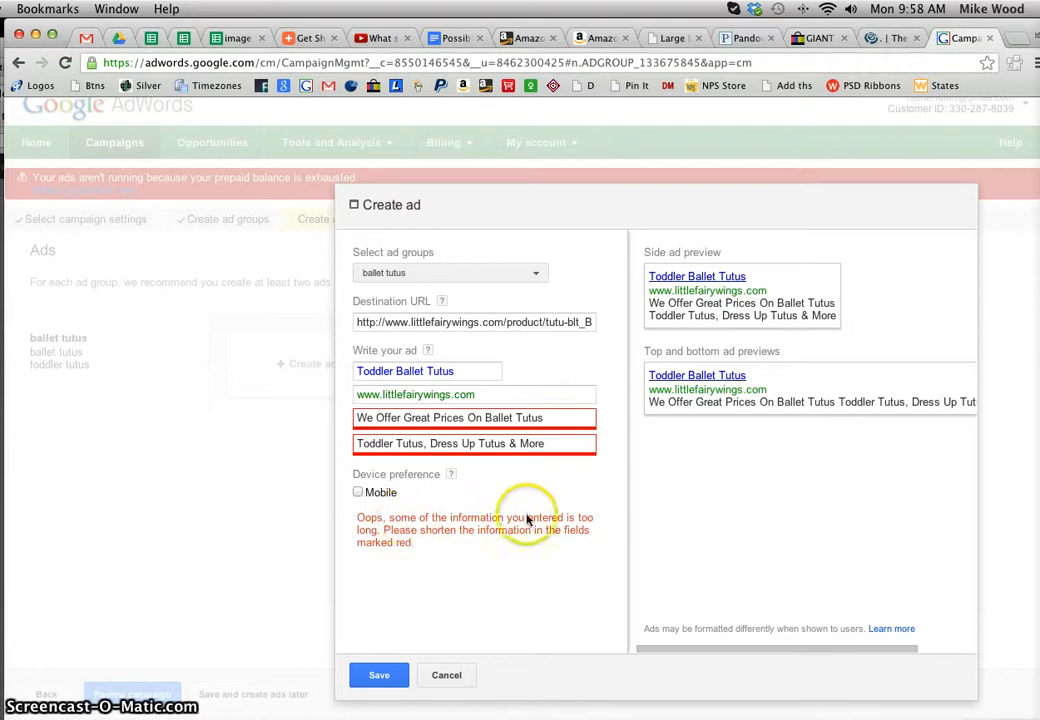
Step: Shorten the description lines to "Great Prices On Ballet Tutus" and "Toddler Tutus, Dress Up Tutus, More"
{"action": "left_click", "coordinate": [552, 418]}
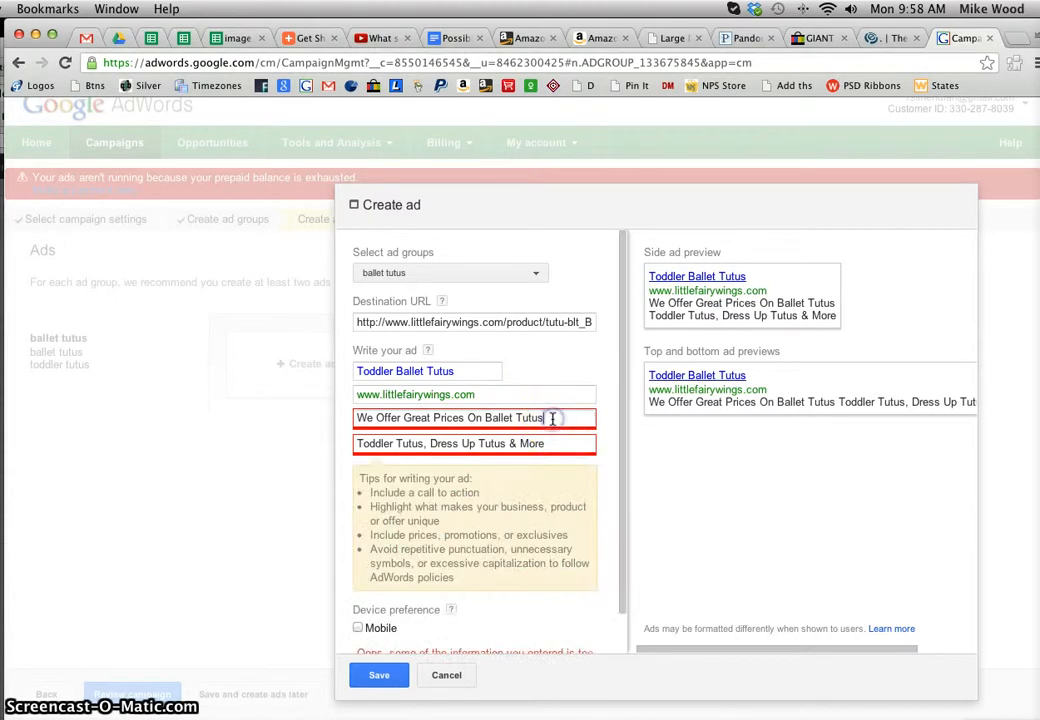
{"action": "left_click", "coordinate": [524, 443]}
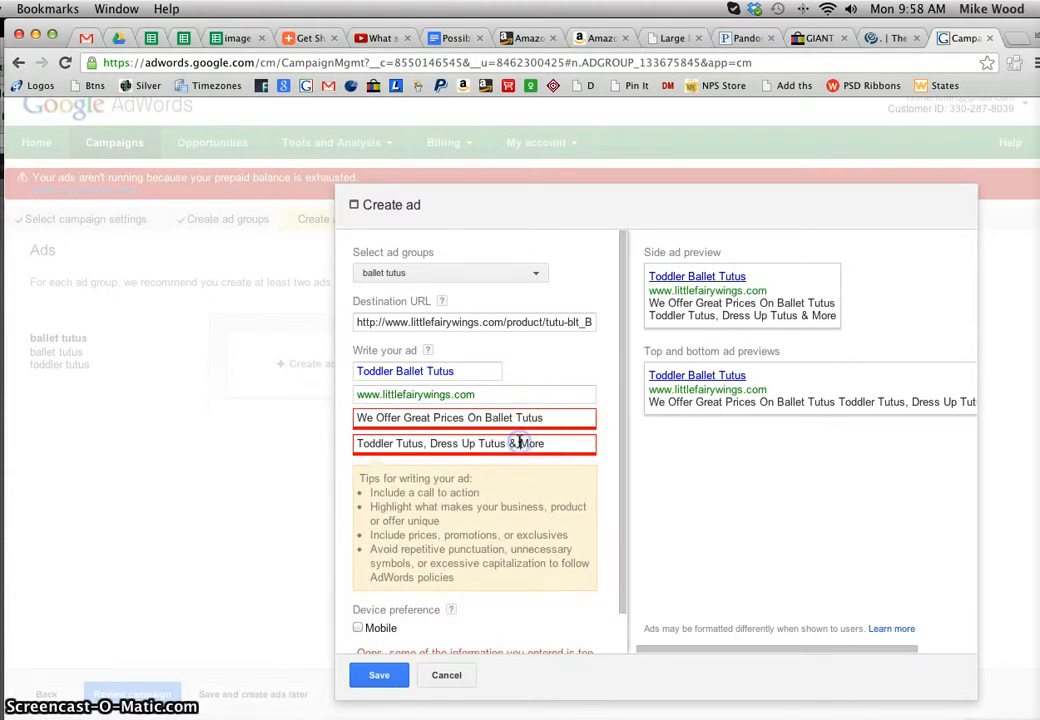
{"action": "key", "text": "BackSpace"}
{"action": "key", "text": "BackSpace"}
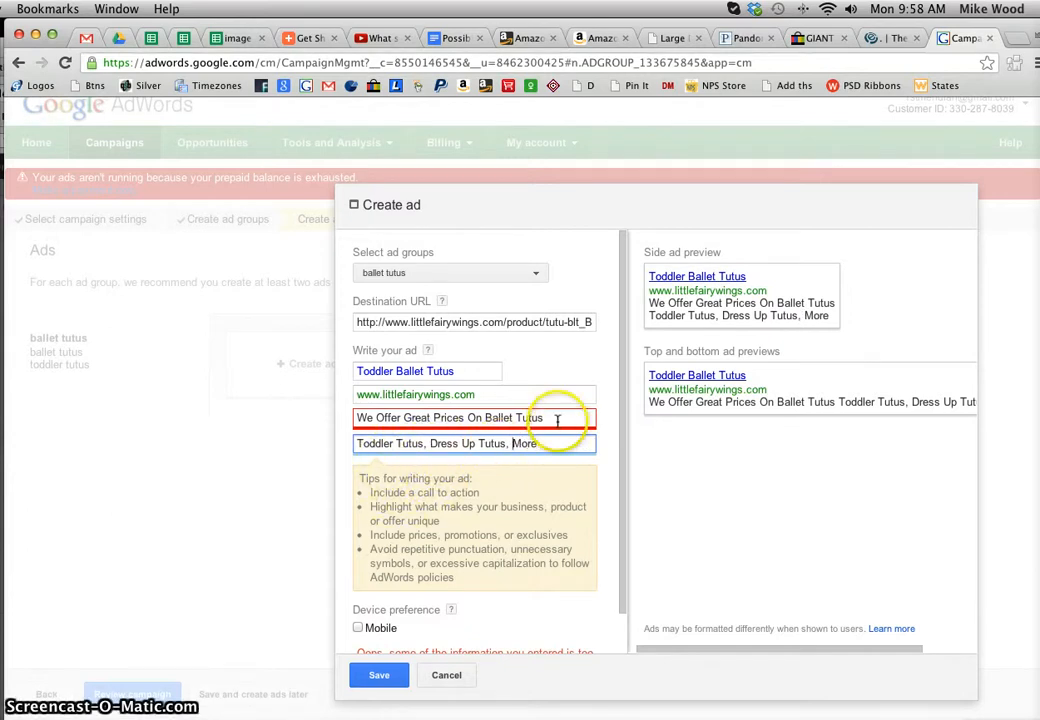
{"action": "left_click", "coordinate": [381, 418]}
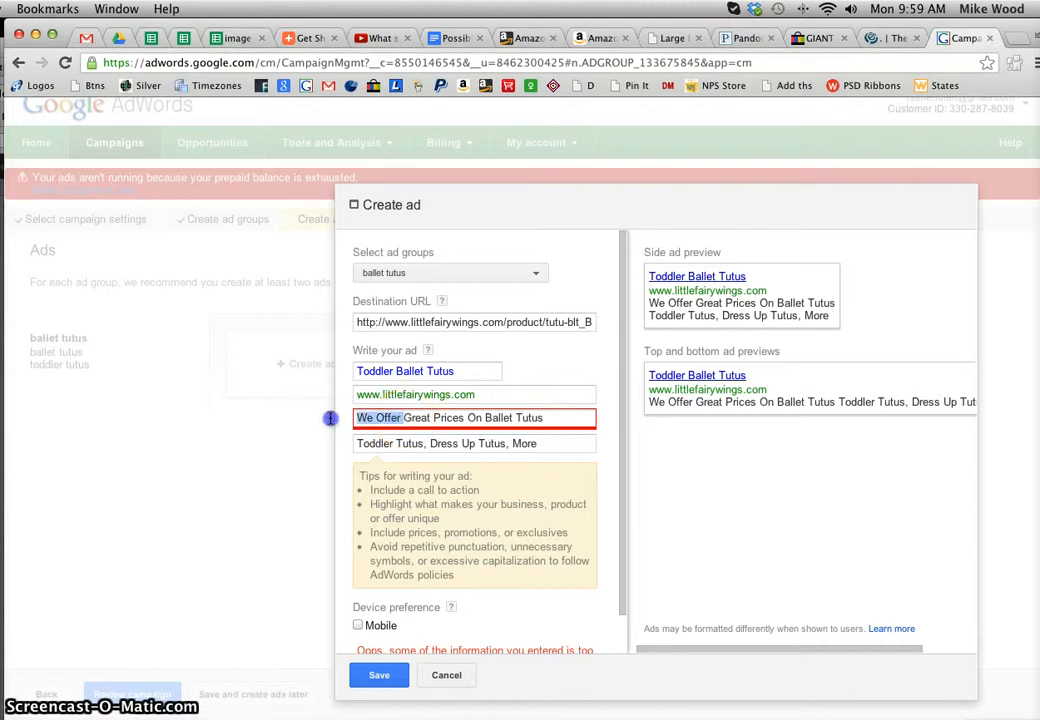
{"action": "key", "text": "BackSpace"}
{"action": "left_click", "coordinate": [441, 418]}
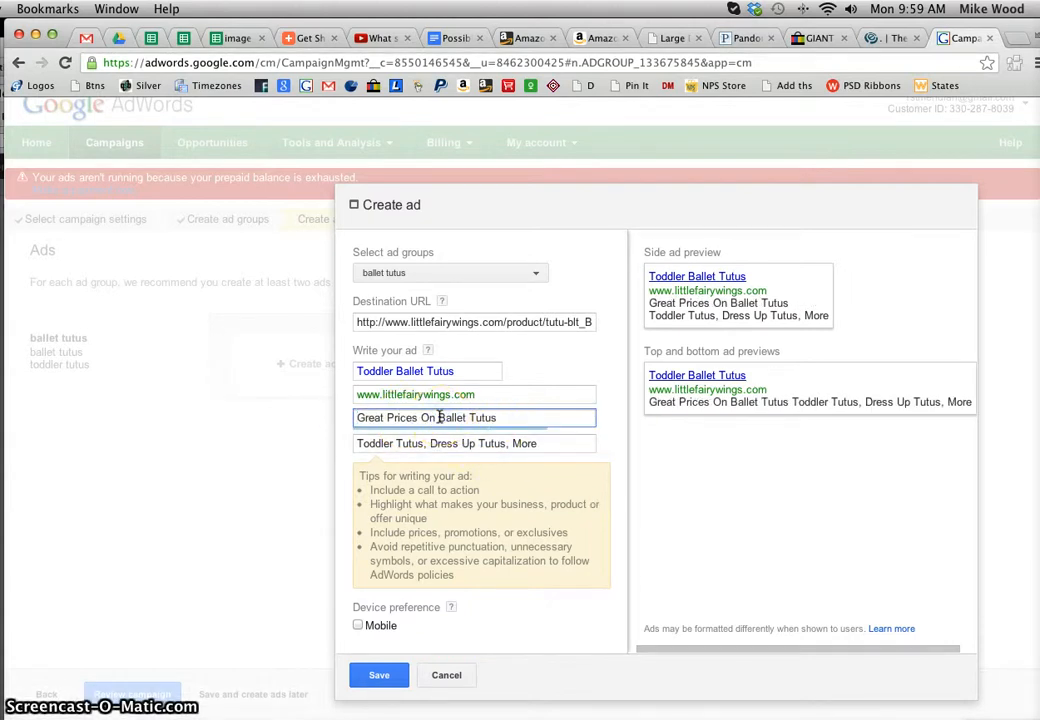
{"action": "type", "text": "Toddler"}
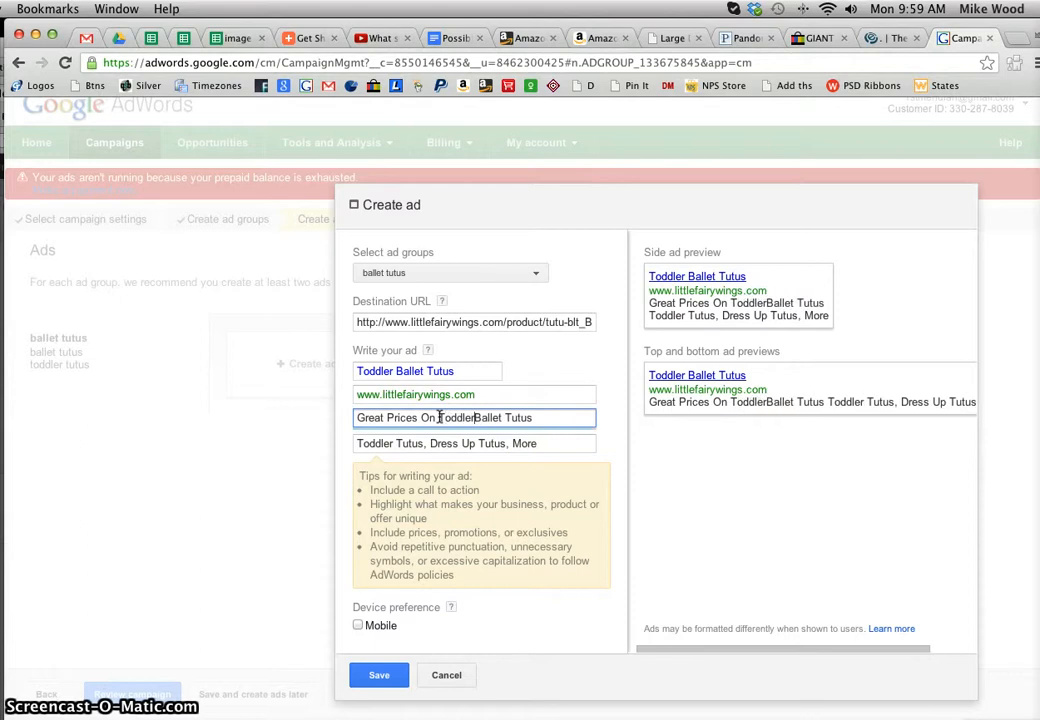
{"action": "key", "text": "BackSpace"}
{"action": "key", "text": "BackSpace"}
{"action": "key", "text": "BackSpace"}
{"action": "key", "text": "BackSpace"}
{"action": "key", "text": "BackSpace"}
{"action": "key", "text": "BackSpace"}
{"action": "key", "text": "BackSpace"}
{"action": "key", "text": "BackSpace"}
{"action": "key", "text": "BackSpace"}
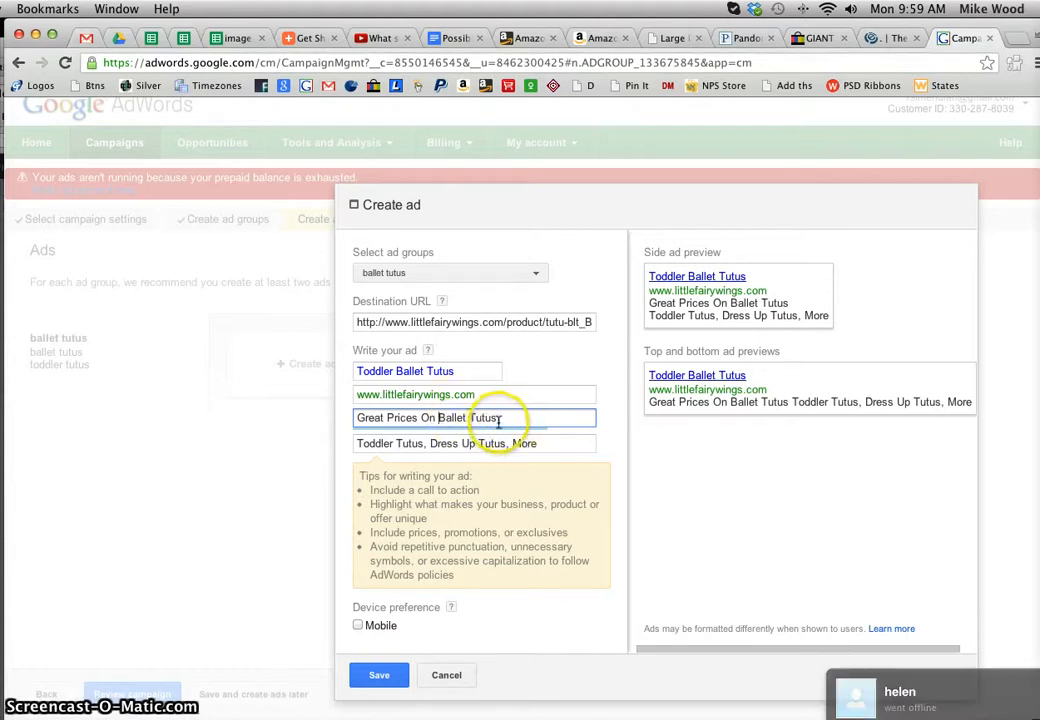
Step: Insert "Fun" before "Ballet Tutus" in the first description line and save the ad
{"action": "type", "text": "Fun"}
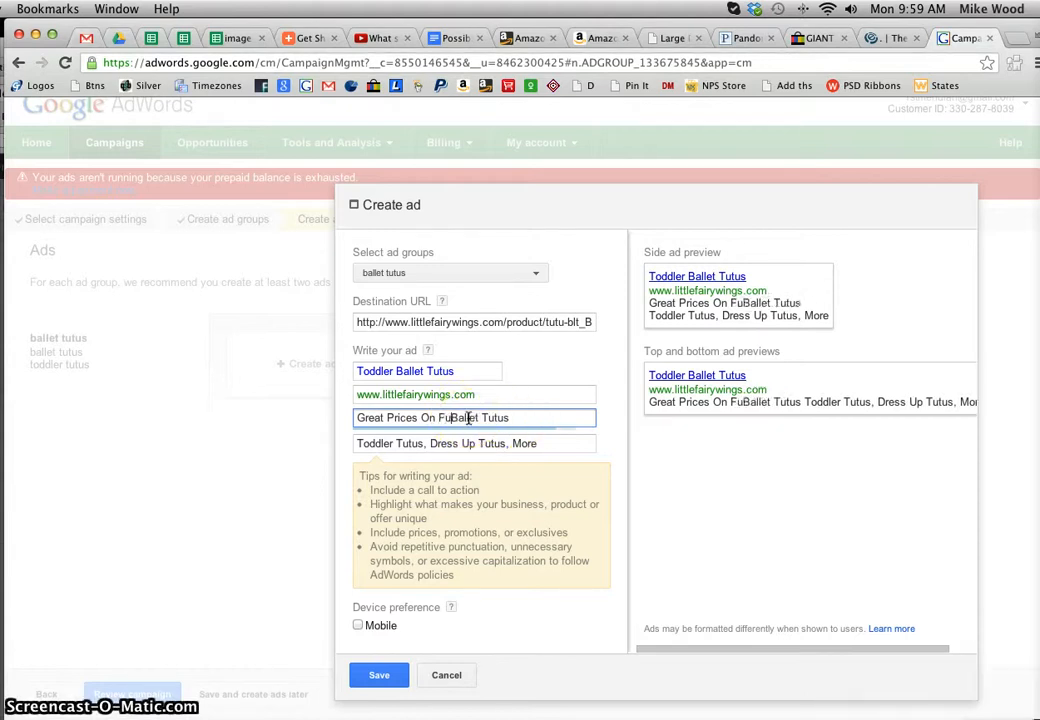
{"action": "left_click", "coordinate": [474, 422]}
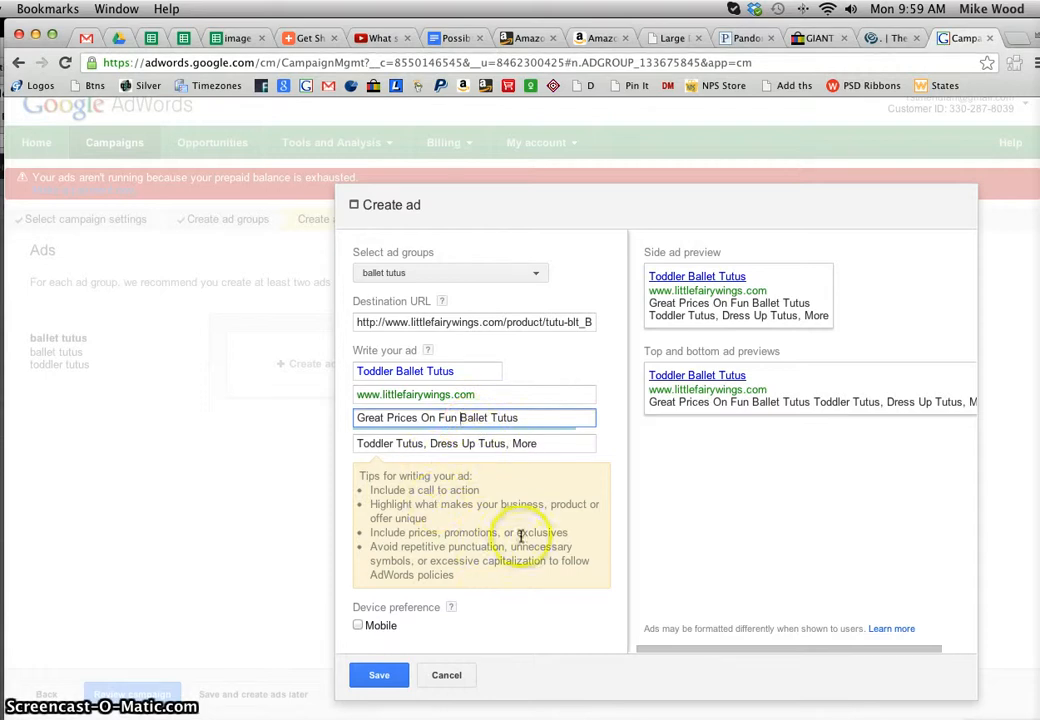
{"action": "left_click", "coordinate": [592, 442]}
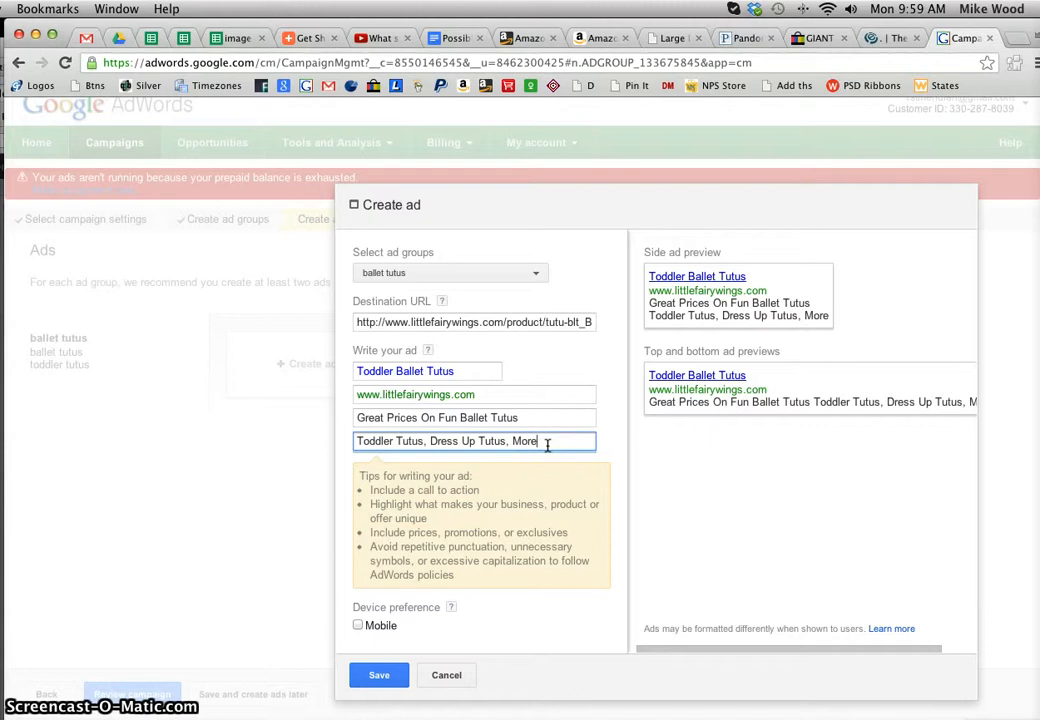
{"action": "left_click", "coordinate": [507, 417]}
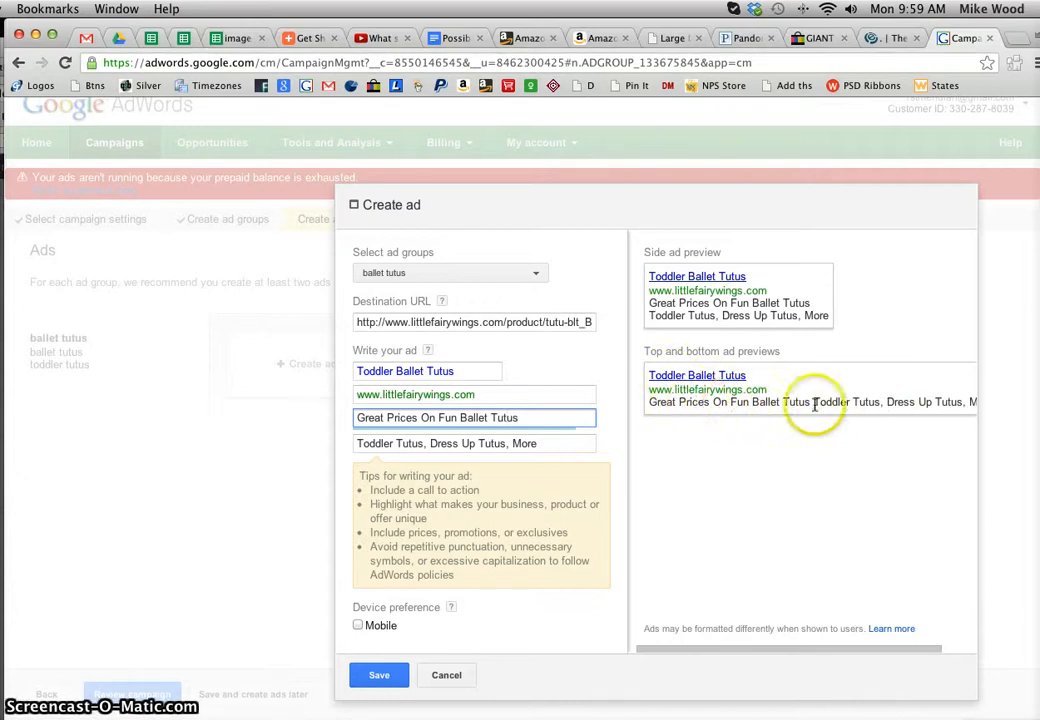
{"action": "scroll", "coordinate": [757, 511], "scroll_direction": "right", "scroll_amount": 1}
{"action": "scroll", "coordinate": [757, 511], "scroll_direction": "left", "scroll_amount": 1}
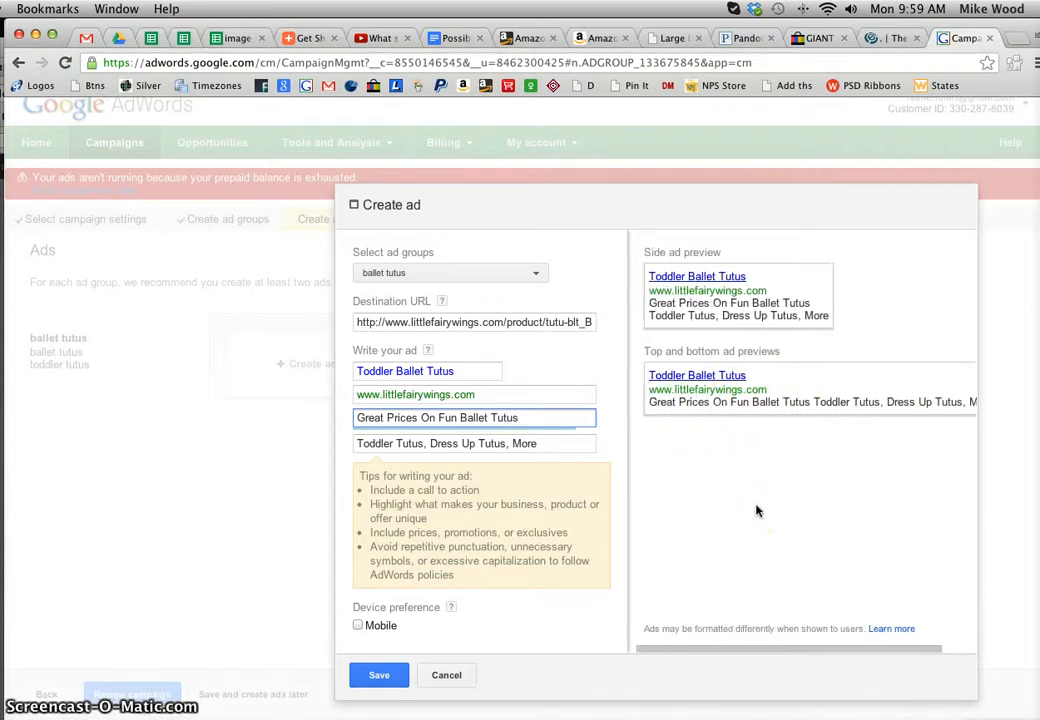
{"action": "left_click", "coordinate": [379, 677]}
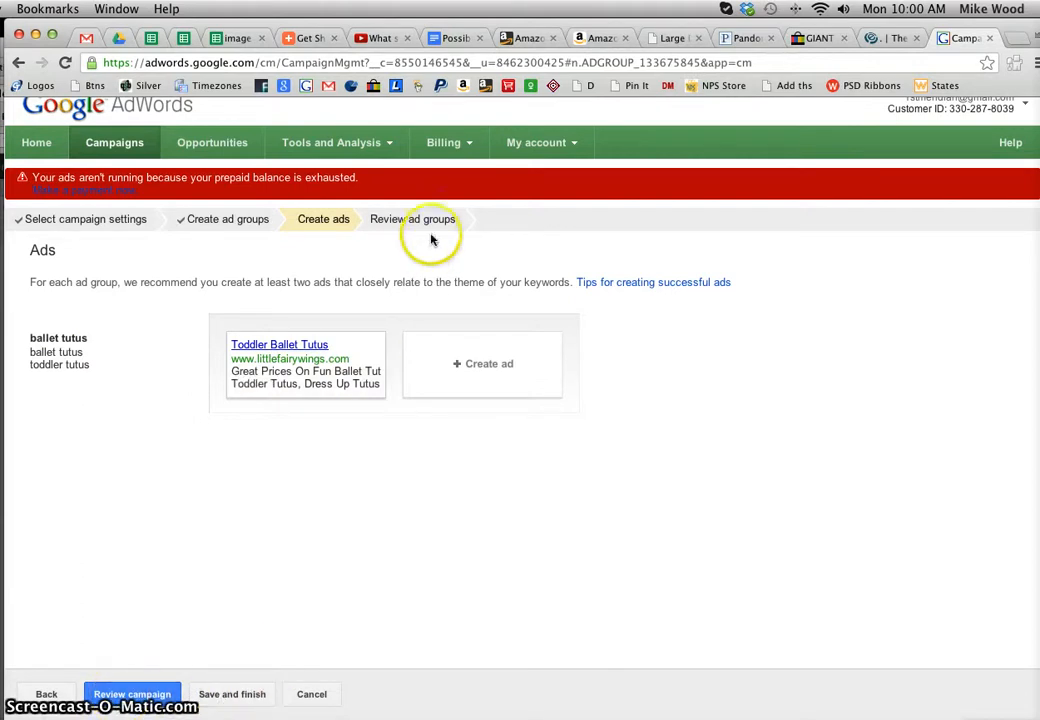
Step: Proceed to the campaign review, then save and finish the campaign
{"action": "left_click", "coordinate": [131, 698]}
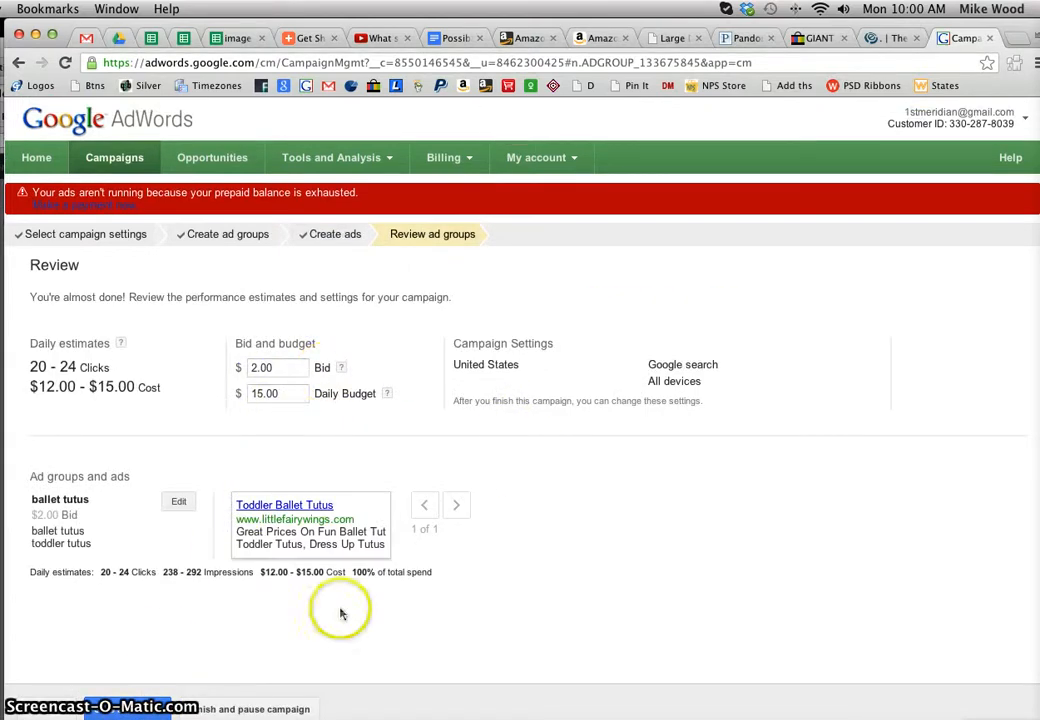
{"action": "scroll", "coordinate": [216, 615], "scroll_direction": "down", "scroll_amount": 2}
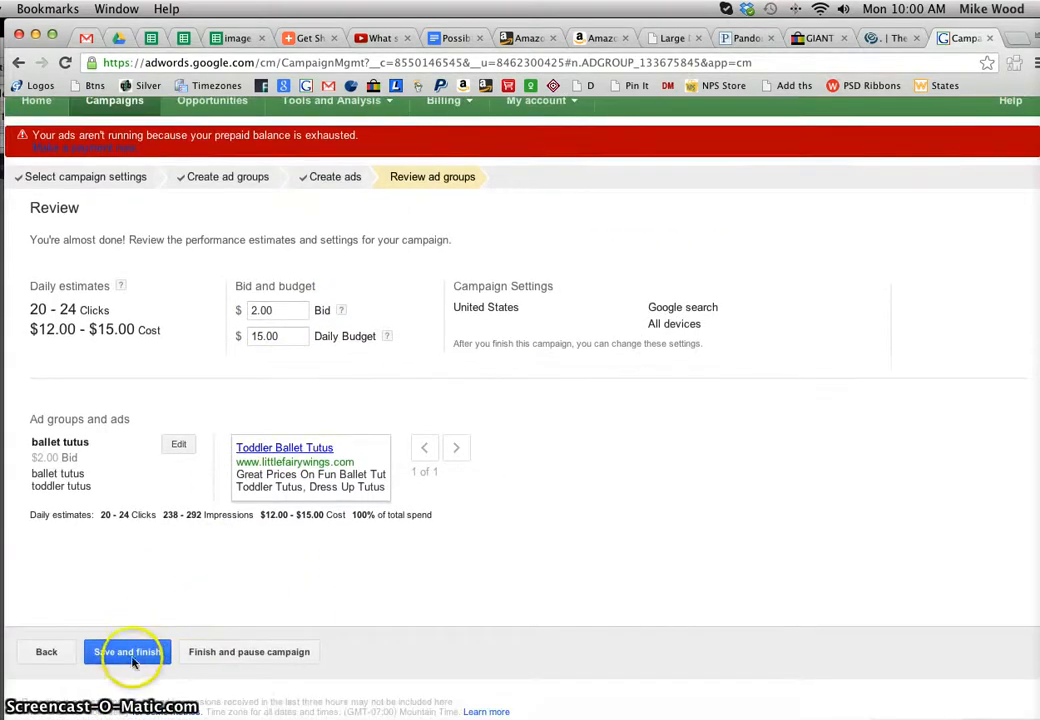
{"action": "left_click", "coordinate": [133, 652]}
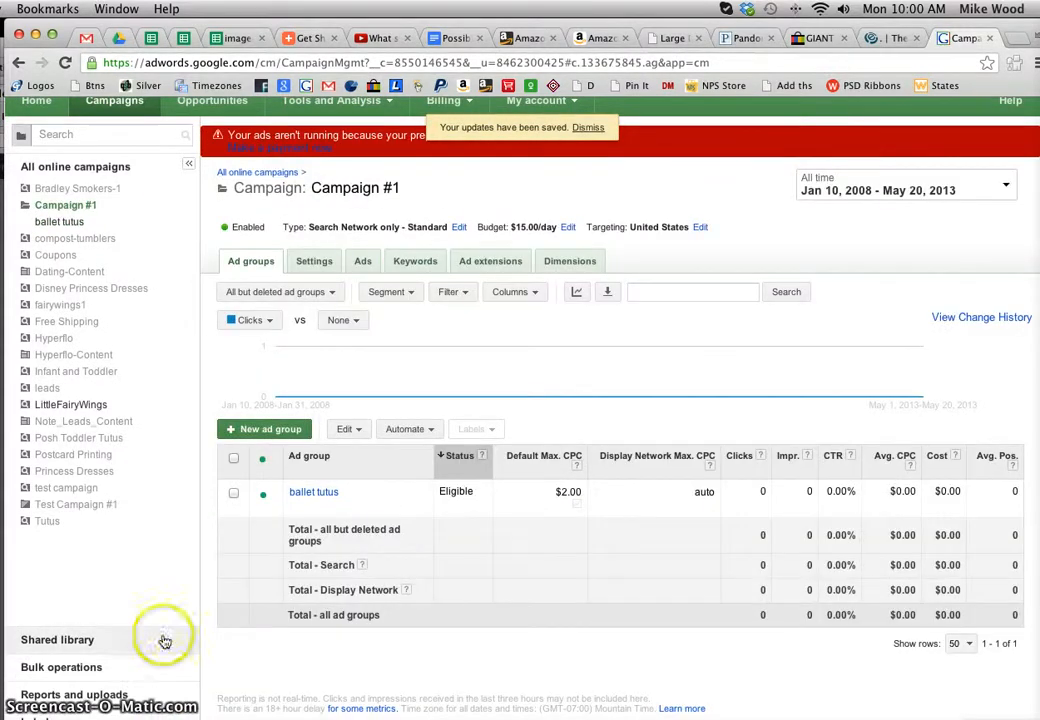
Step: Open the ballet tutus ad group under Campaign #1 and look over its ad and keyword list
{"action": "left_click", "coordinate": [62, 223]}
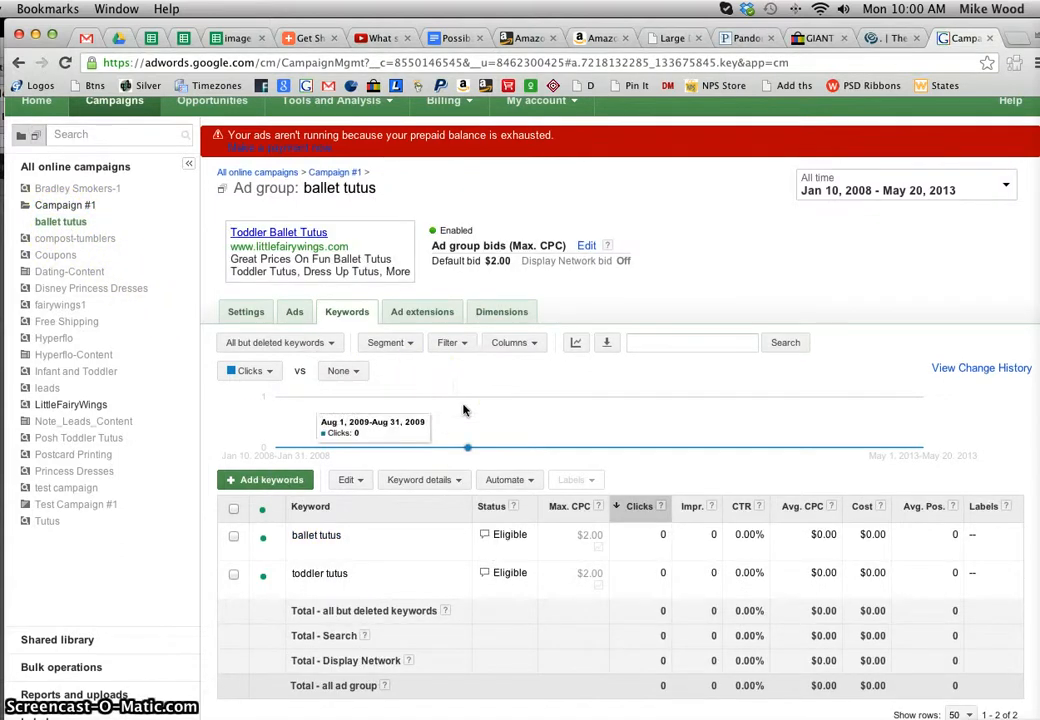
{"action": "scroll", "coordinate": [463, 410], "scroll_direction": "down", "scroll_amount": 2}
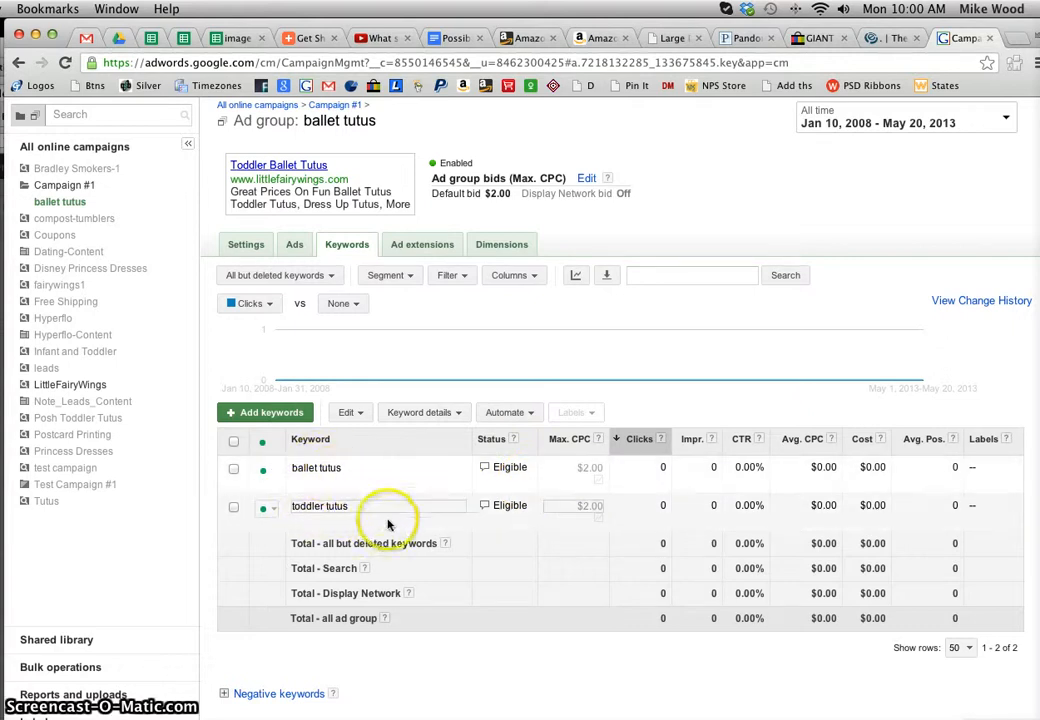
{"action": "scroll", "coordinate": [418, 360], "scroll_direction": "up", "scroll_amount": 2}
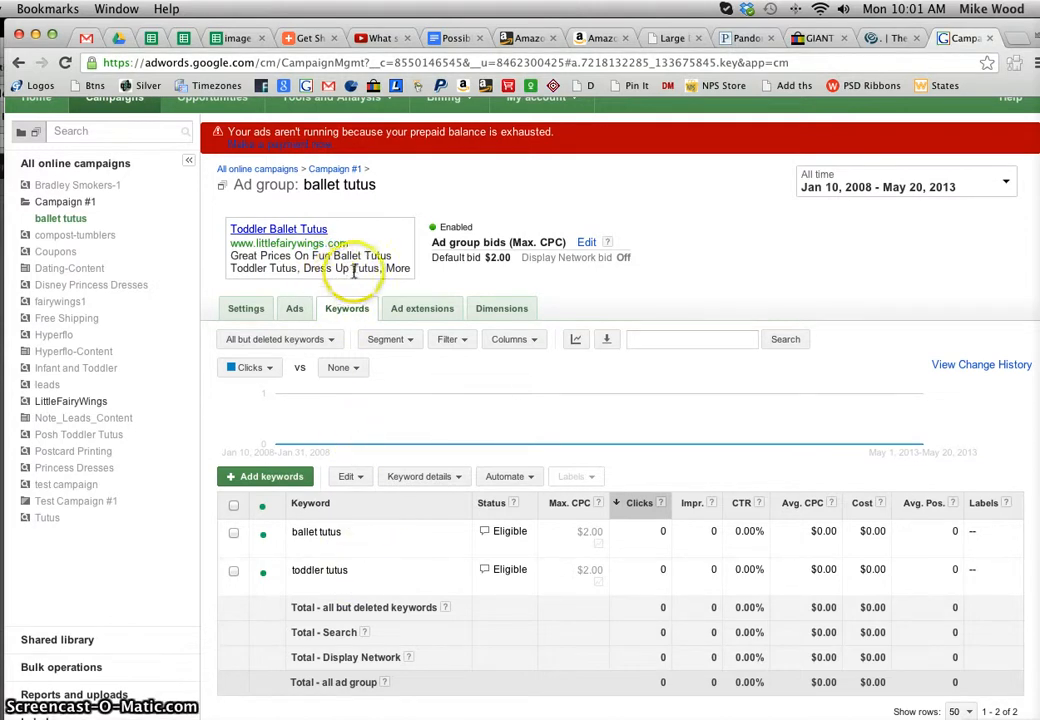
Step: Open the ballet tutus ad's landing page and review its Ballet Tutu title, product description and ordering options
{"action": "left_click", "coordinate": [298, 231]}
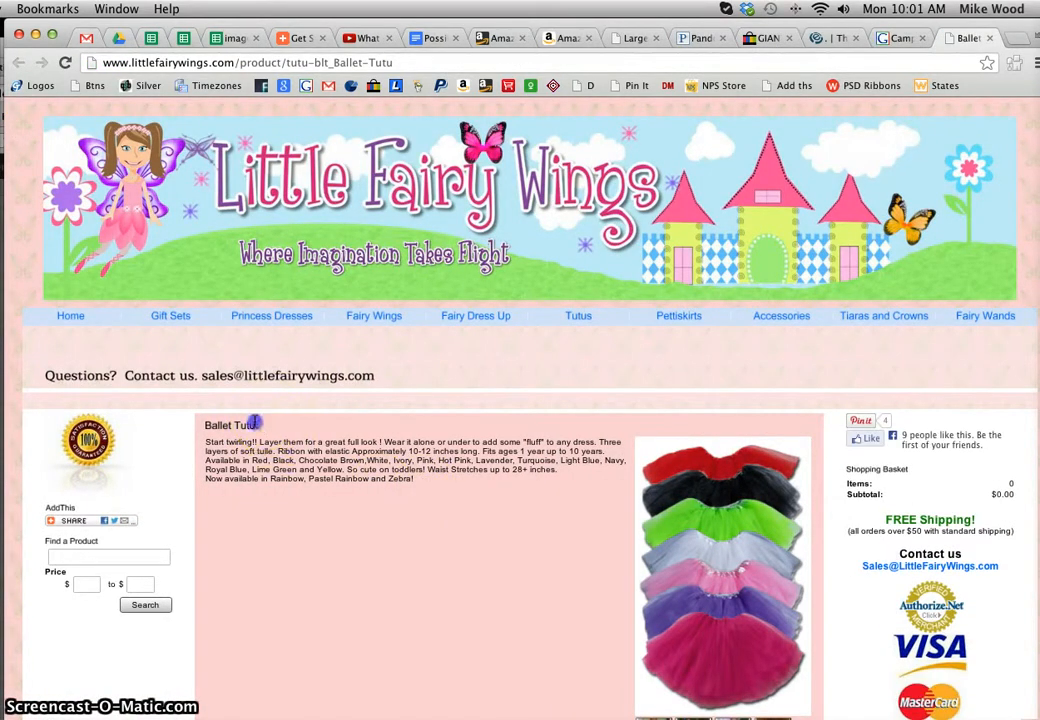
{"action": "left_click_drag", "start_coordinate": [207, 424], "coordinate": [268, 425]}
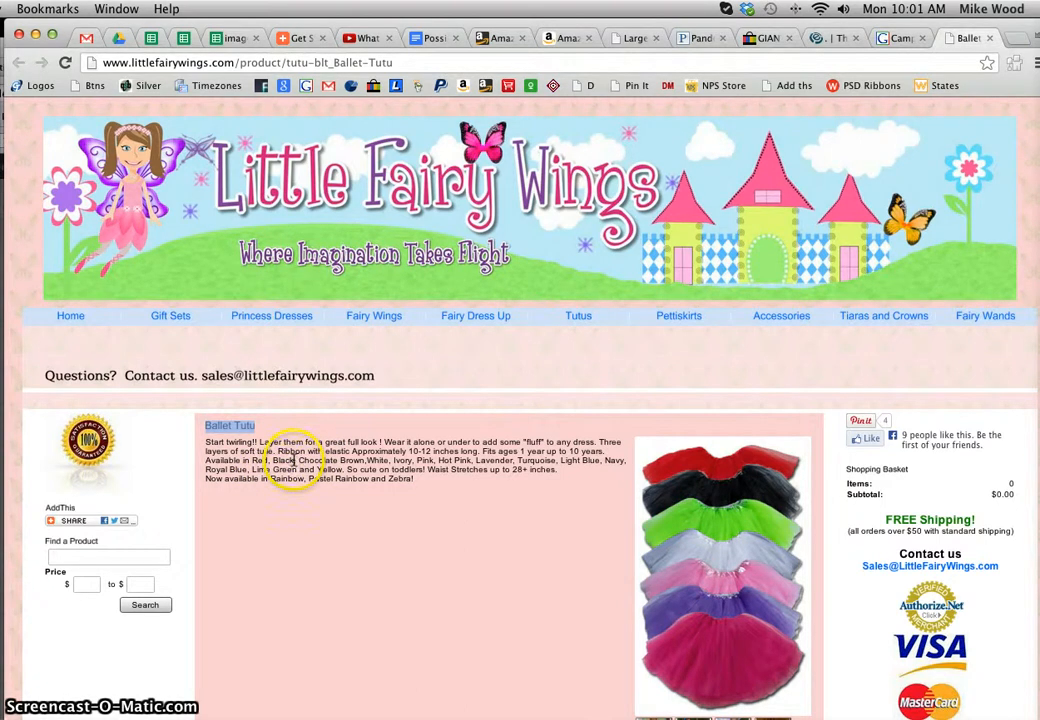
{"action": "scroll", "coordinate": [302, 458], "scroll_direction": "down", "scroll_amount": 10}
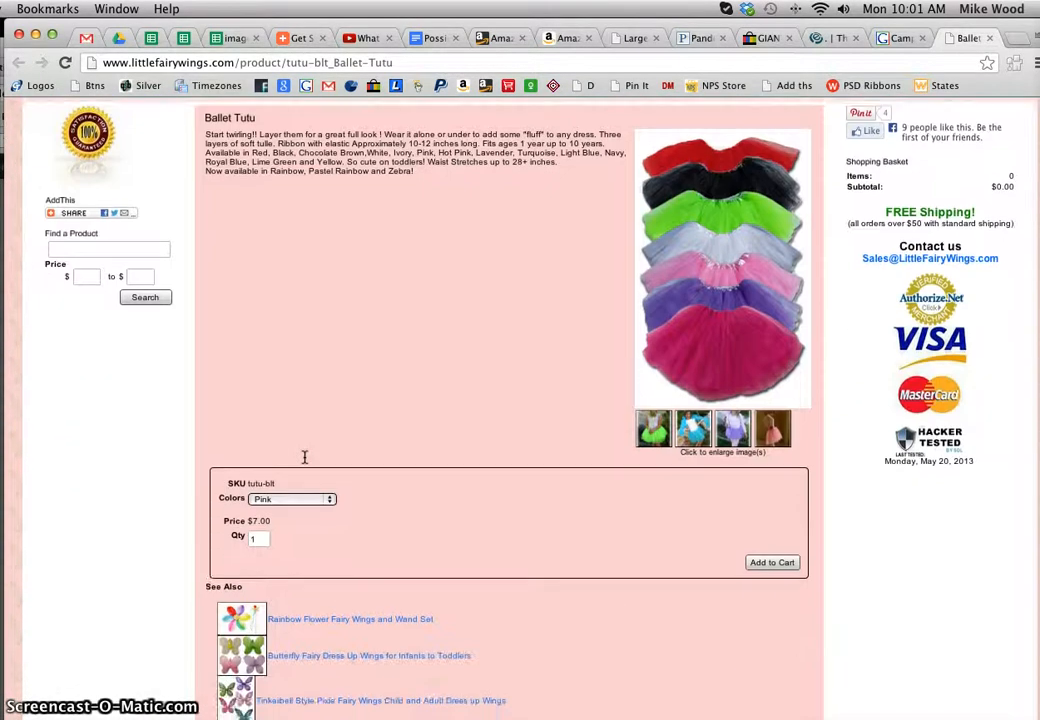
{"action": "scroll", "coordinate": [305, 457], "scroll_direction": "up", "scroll_amount": 10}
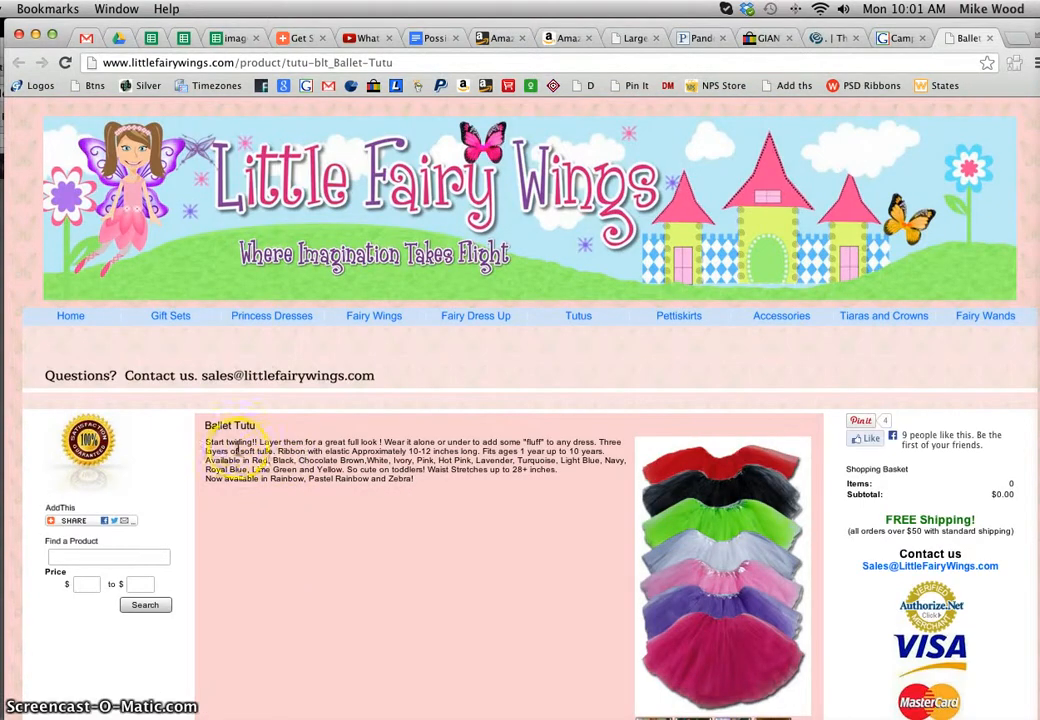
{"action": "left_click_drag", "start_coordinate": [333, 442], "coordinate": [450, 479]}
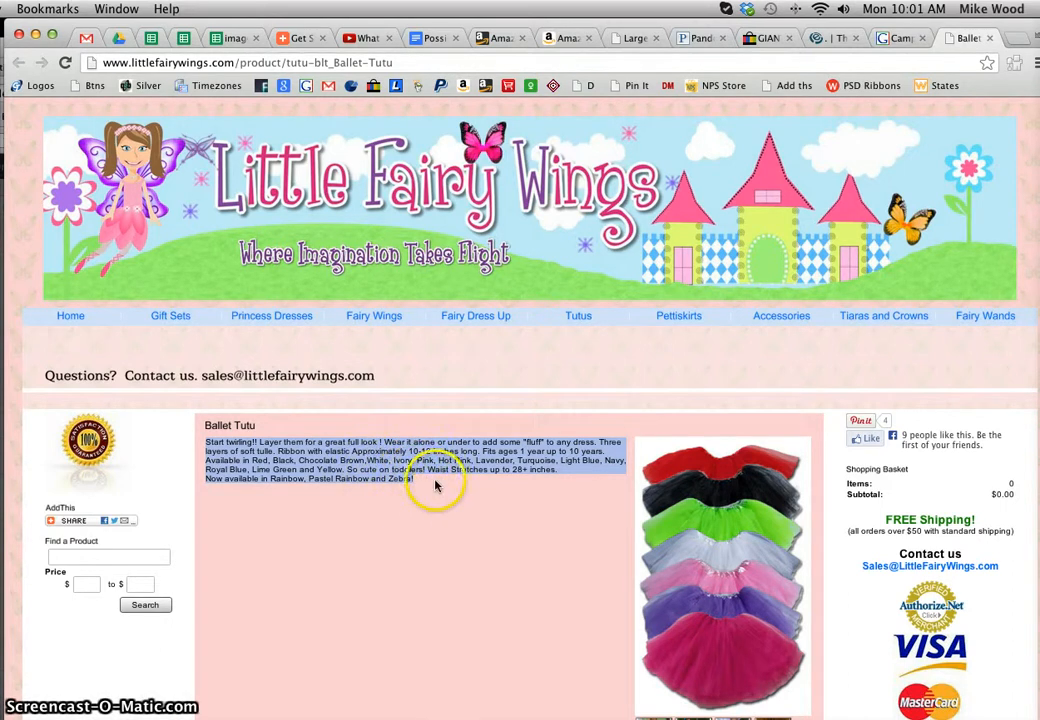
{"action": "left_click", "coordinate": [425, 481]}
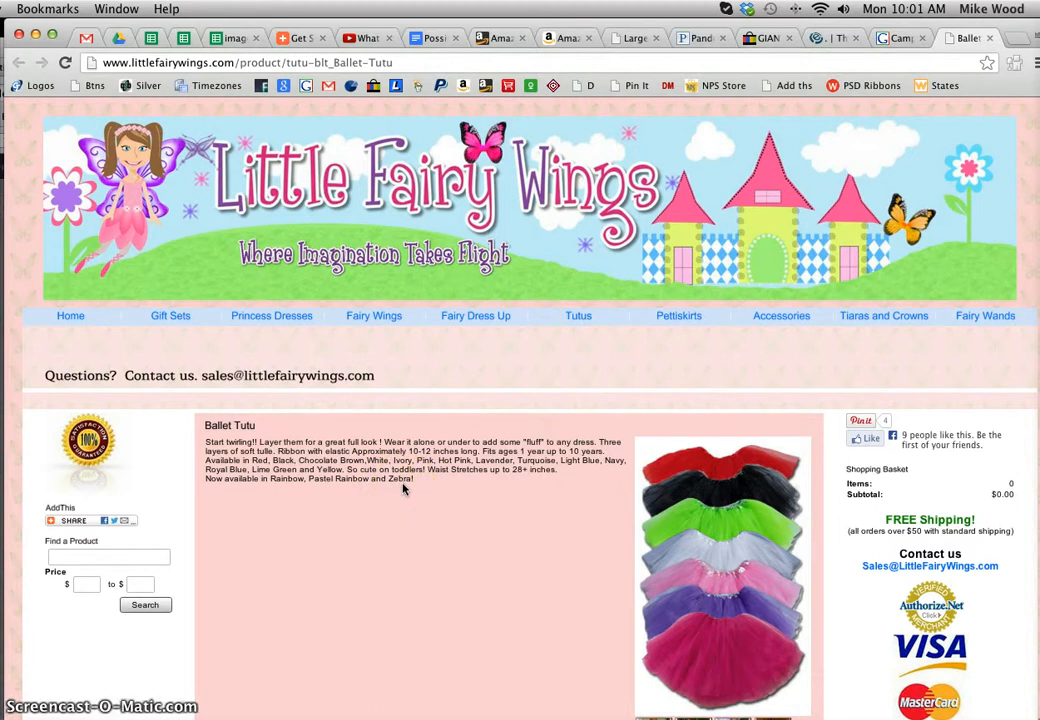
Step: Return to the AdWords ad group and inspect the status and quality score details of the ballet tutus keyword
{"action": "left_click", "coordinate": [895, 40]}
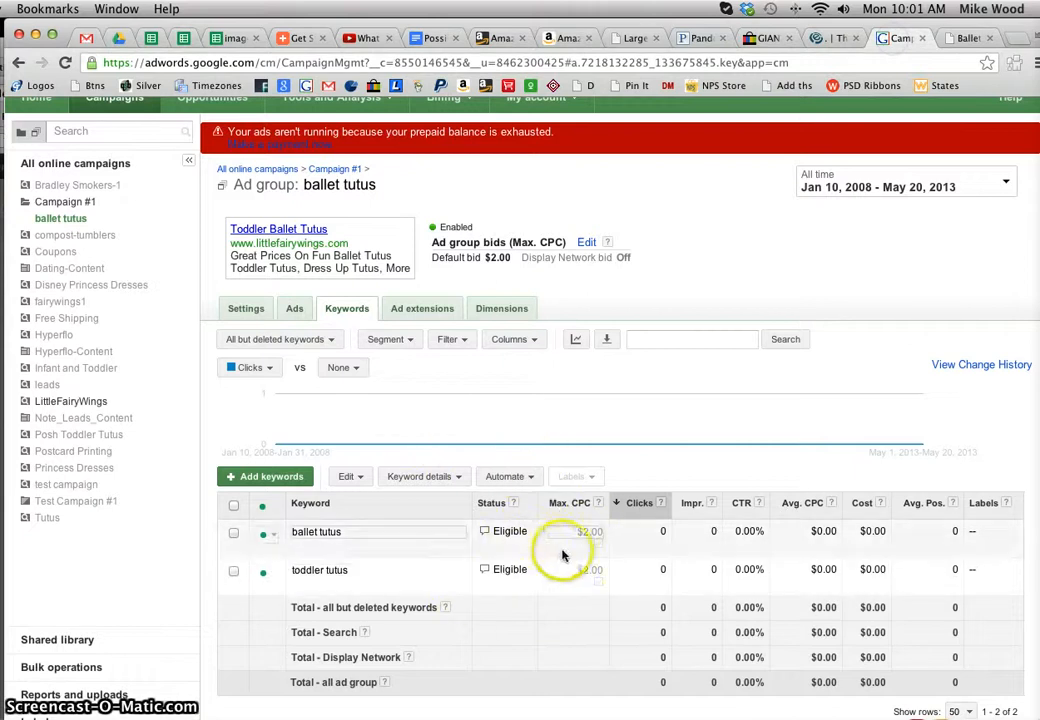
{"action": "left_click", "coordinate": [485, 533]}
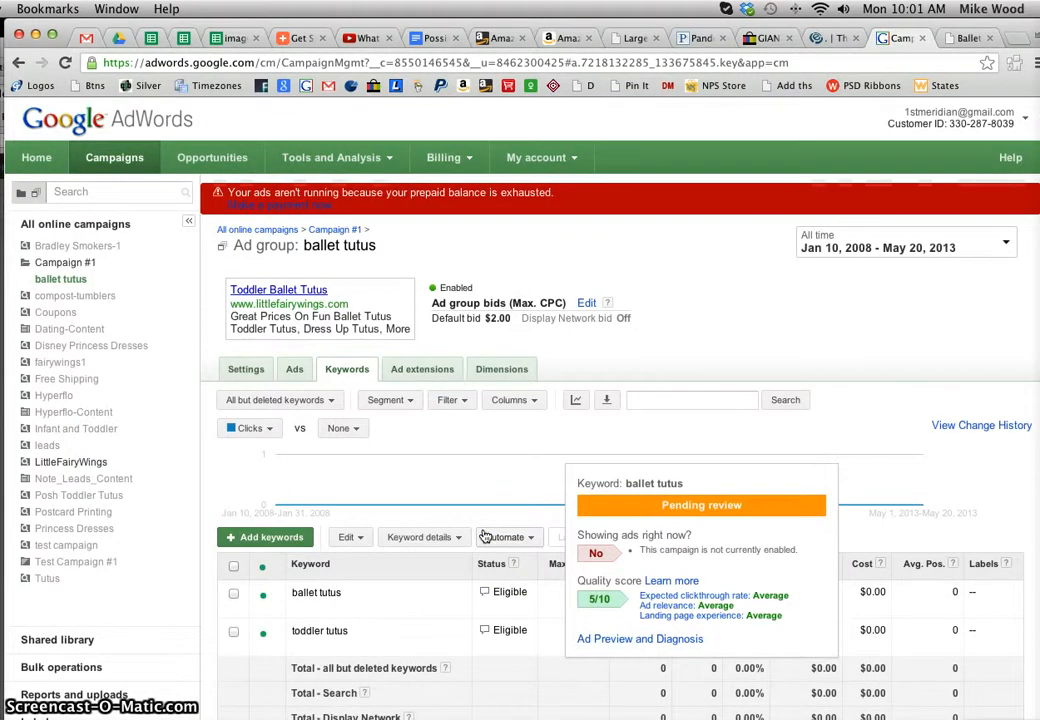
{"action": "left_click", "coordinate": [487, 592]}
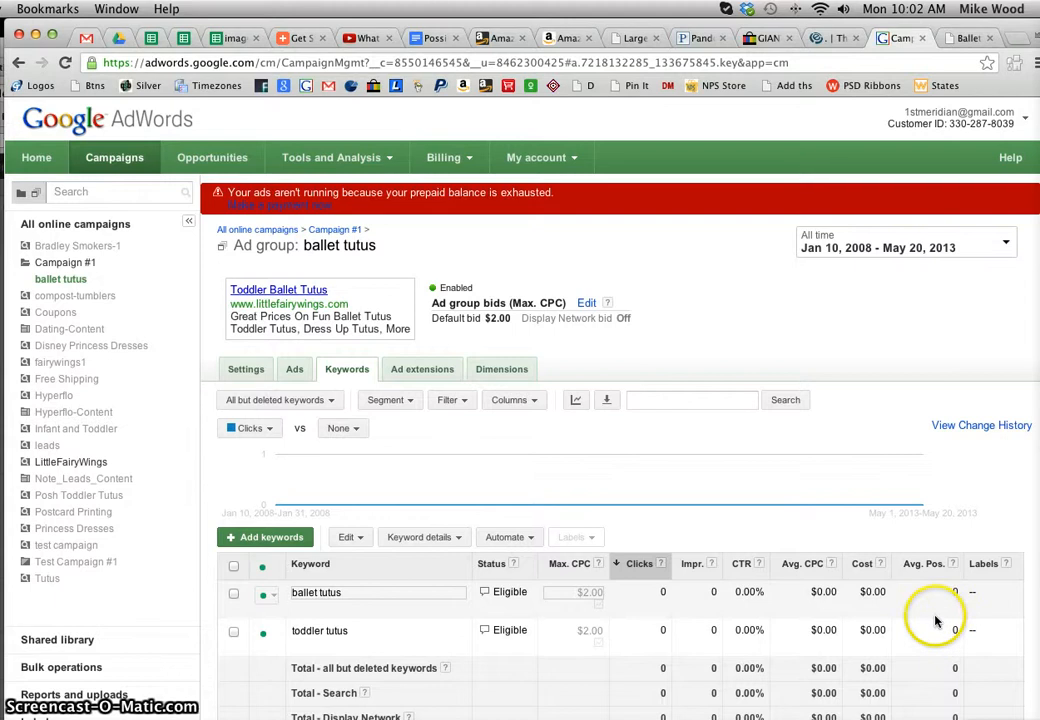
Step: In the other browser window, search Google for "ballet tutus" and look over the competing ads on the results page
{"action": "key", "text": "super+grave"}
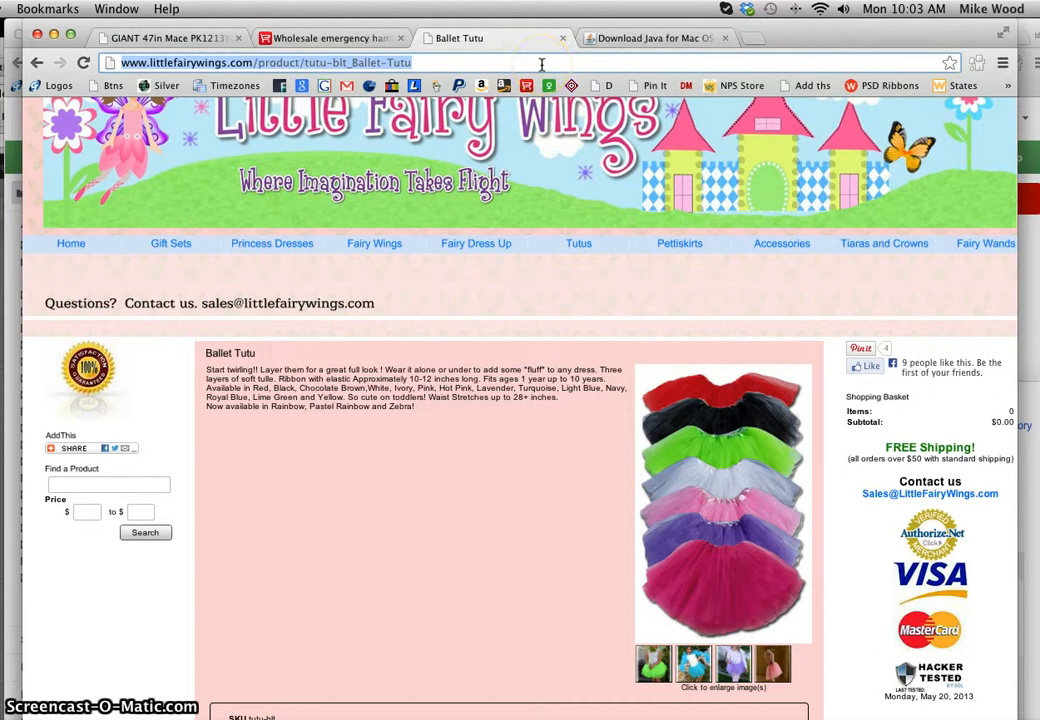
{"action": "type", "text": "ballet"}
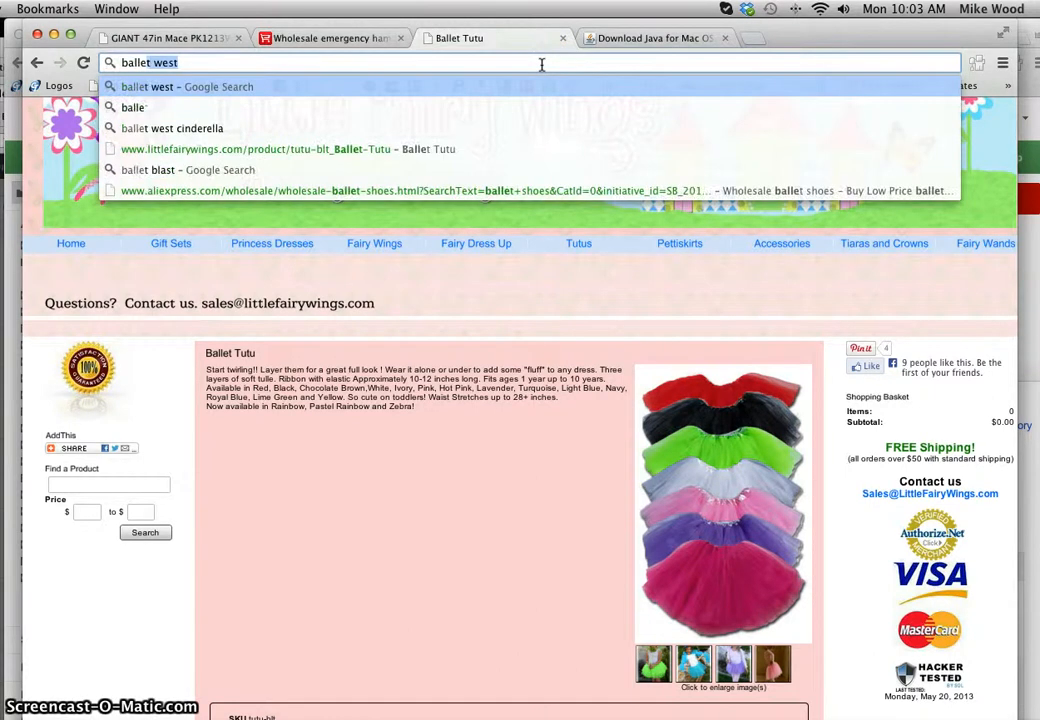
{"action": "type", "text": " tutu"}
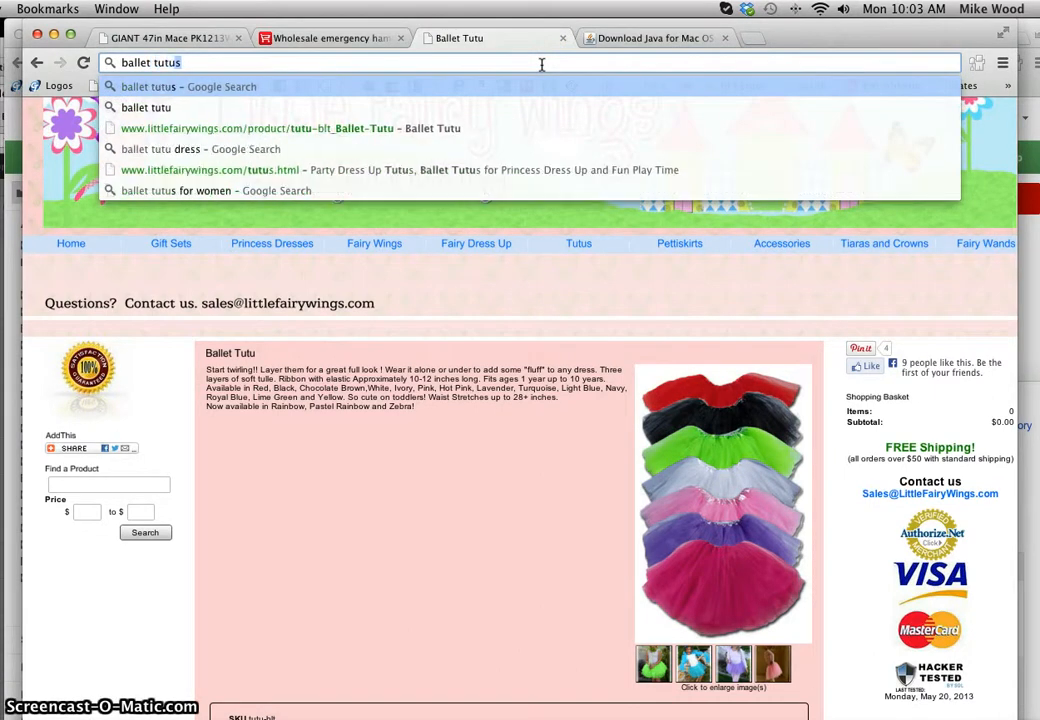
{"action": "key", "text": "Return"}
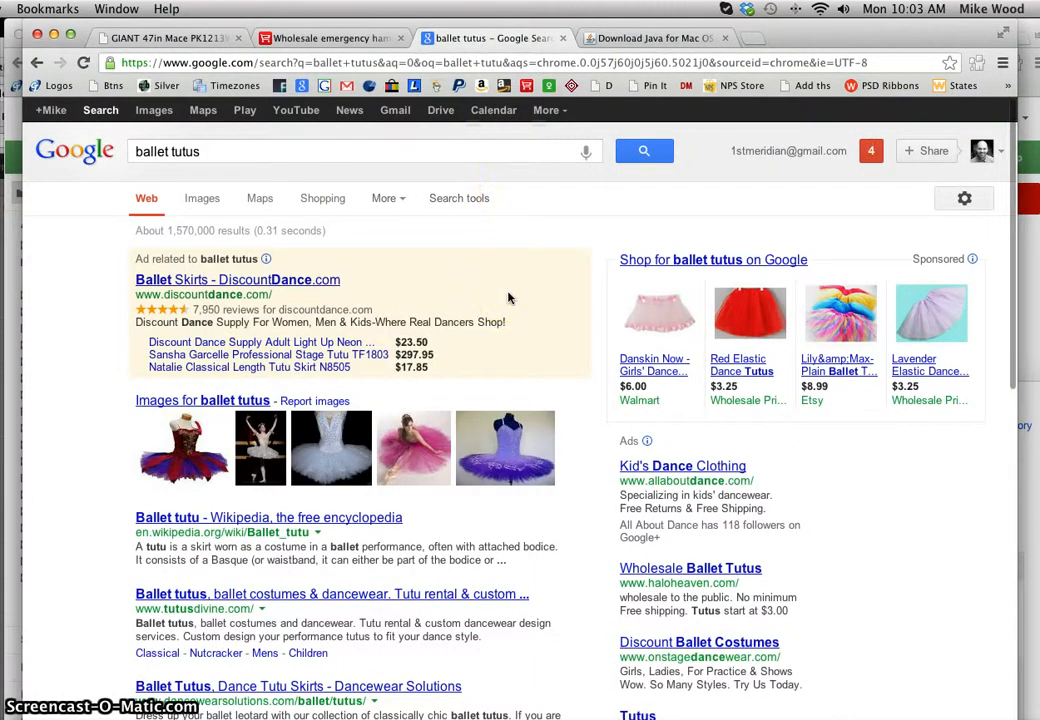
{"action": "left_click", "coordinate": [284, 302]}
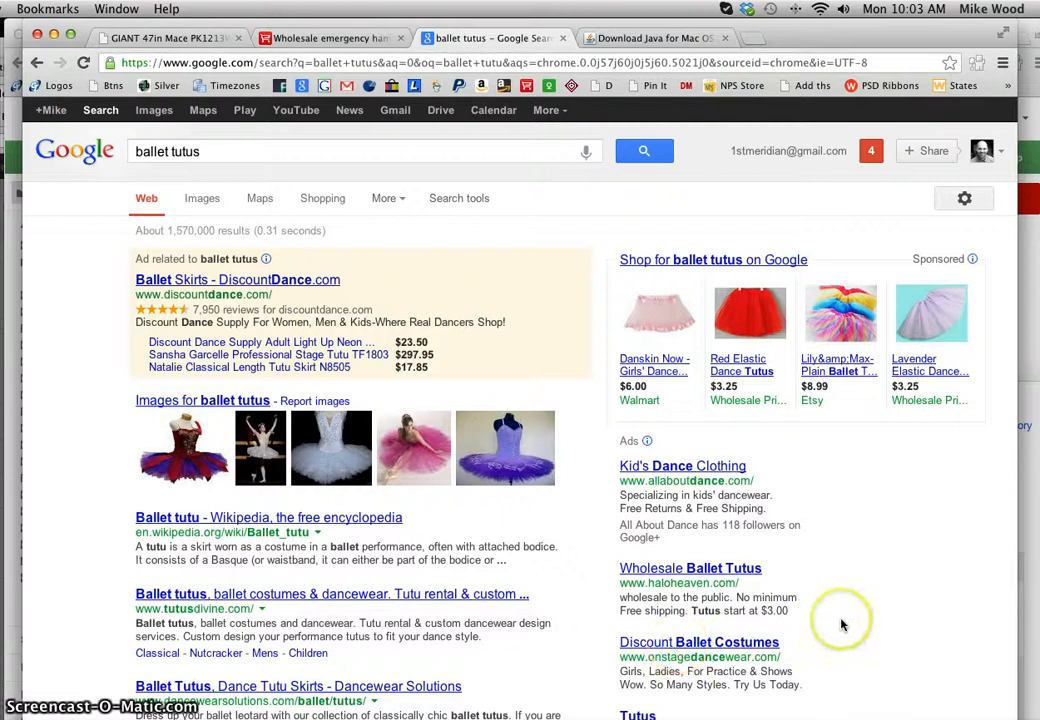
{"action": "scroll", "coordinate": [842, 625], "scroll_direction": "down", "scroll_amount": 10}
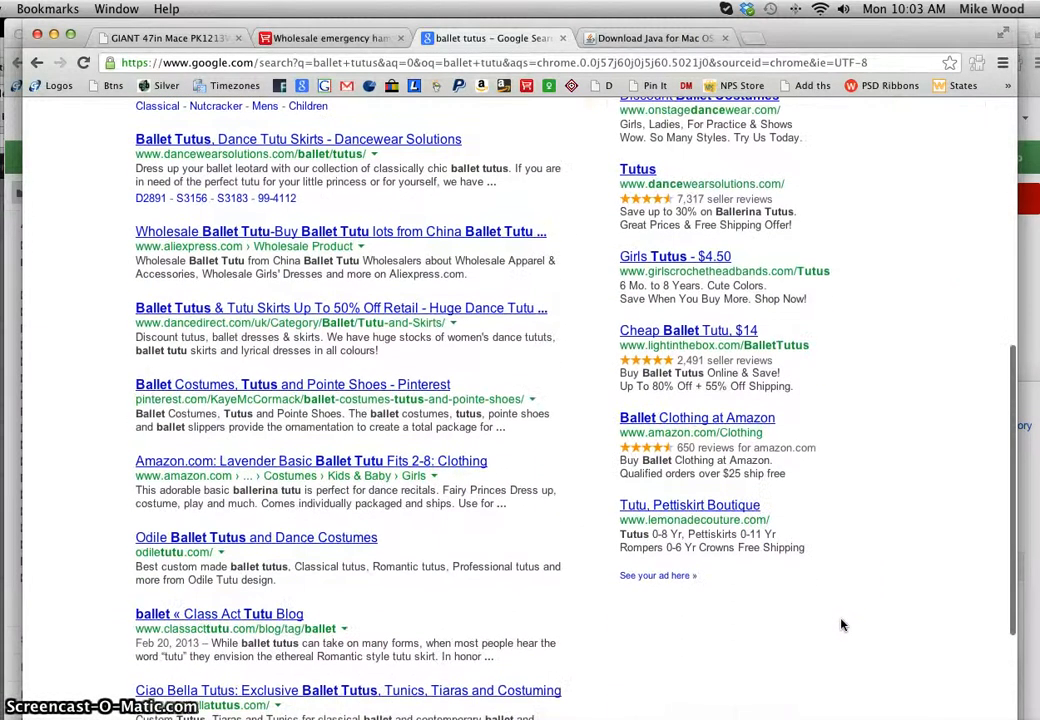
{"action": "scroll", "coordinate": [842, 625], "scroll_direction": "up", "scroll_amount": 10}
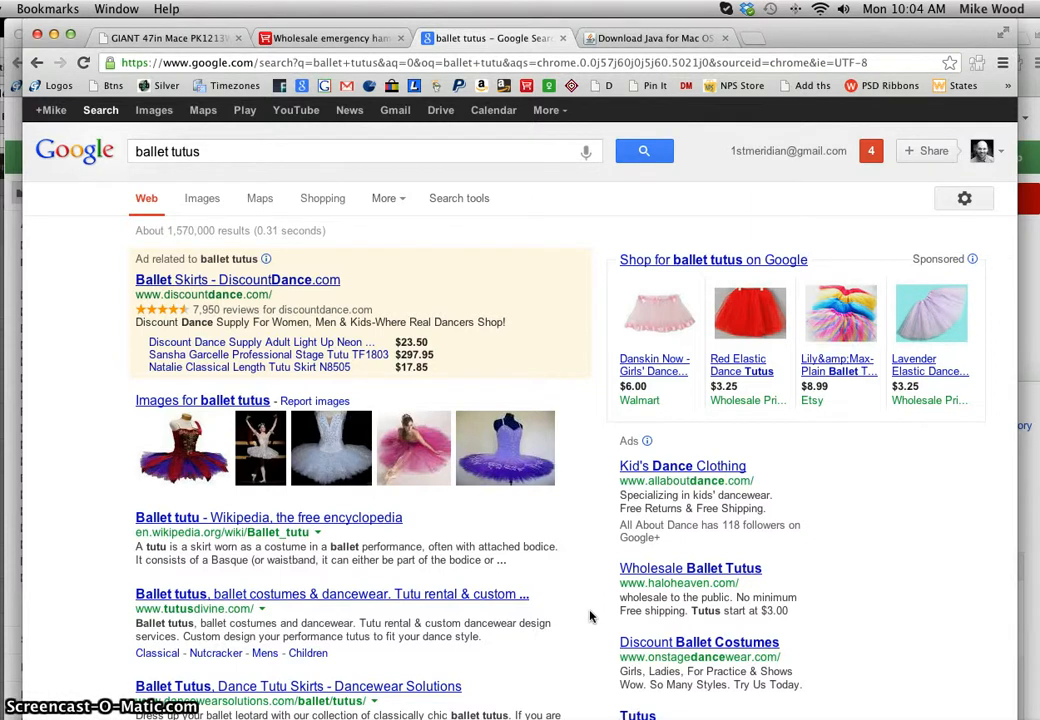
Step: Back in AdWords, pause the ballet tutus ad group, then delete it and accept the deletion
{"action": "key", "text": "super+grave"}
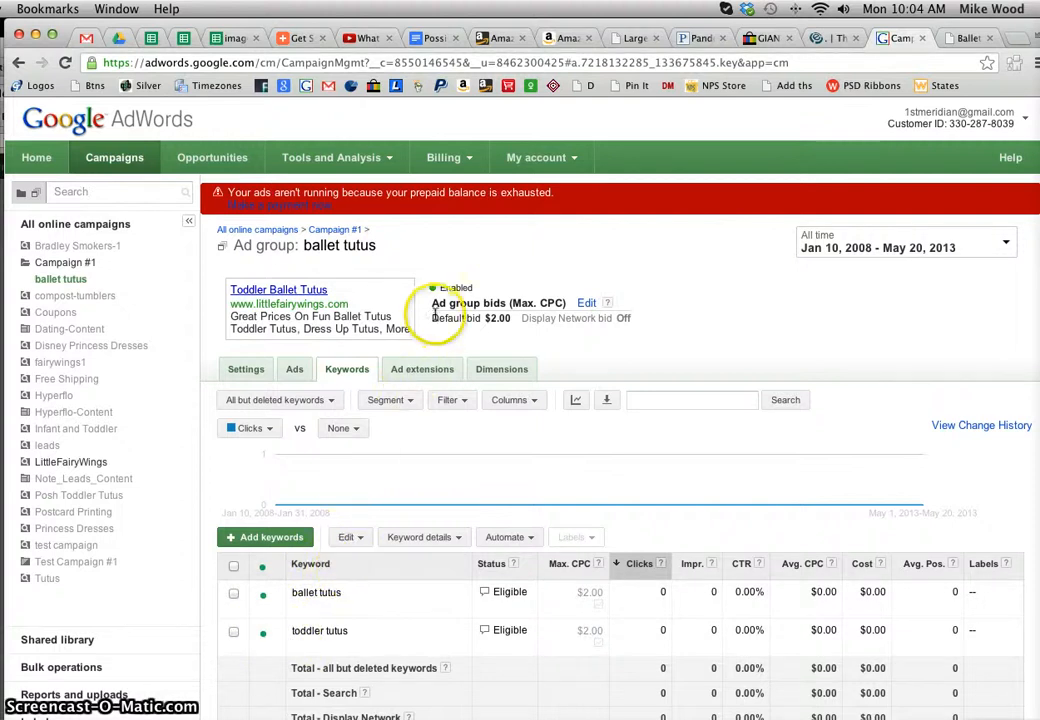
{"action": "left_click", "coordinate": [459, 288]}
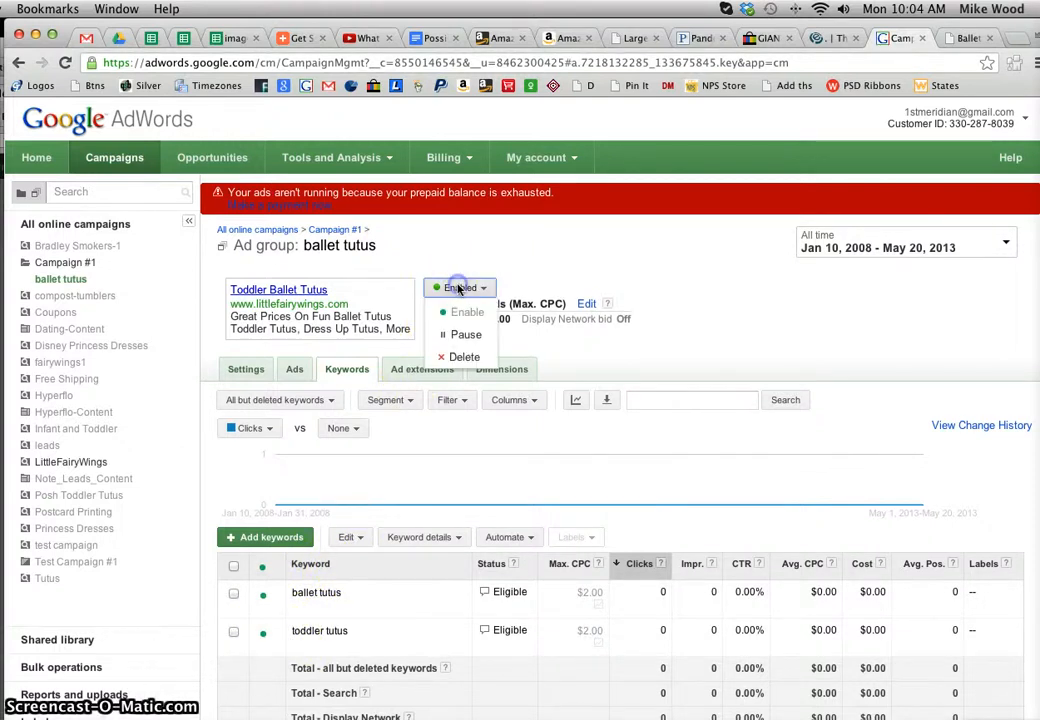
{"action": "left_click", "coordinate": [463, 339]}
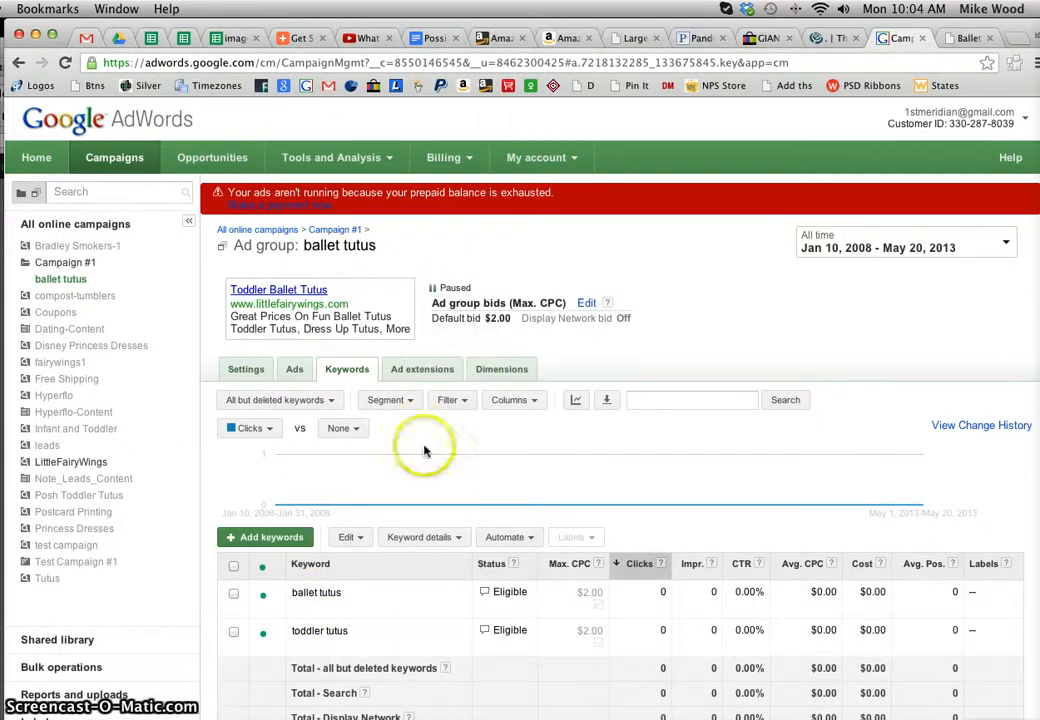
{"action": "left_click", "coordinate": [459, 288]}
{"action": "left_click", "coordinate": [464, 358]}
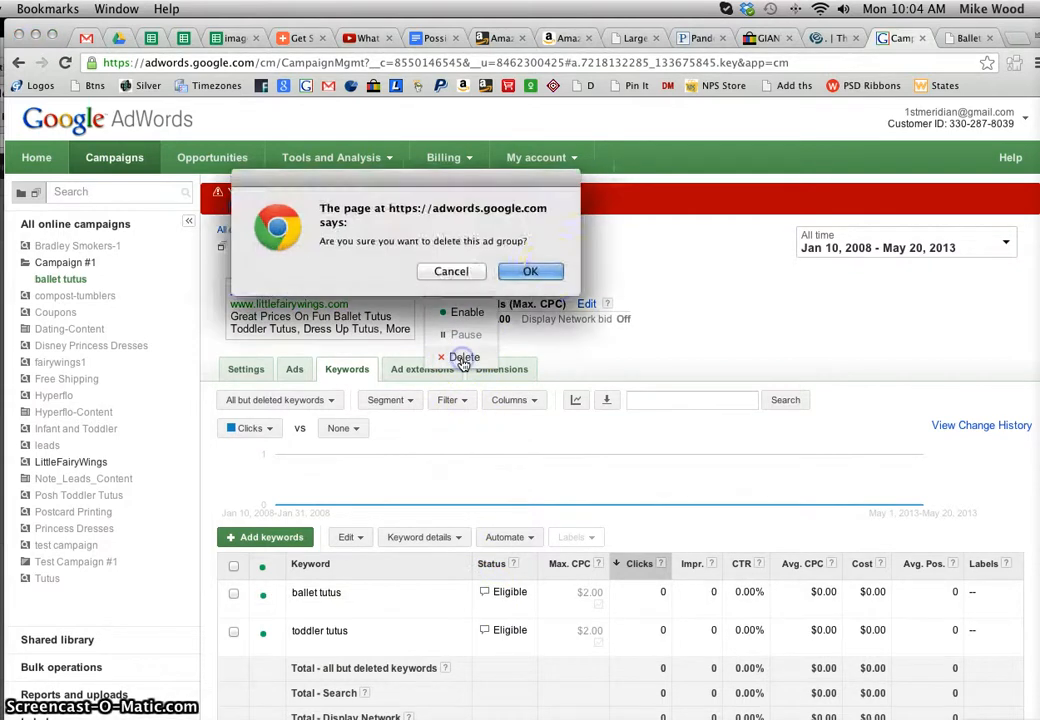
{"action": "left_click", "coordinate": [556, 272]}
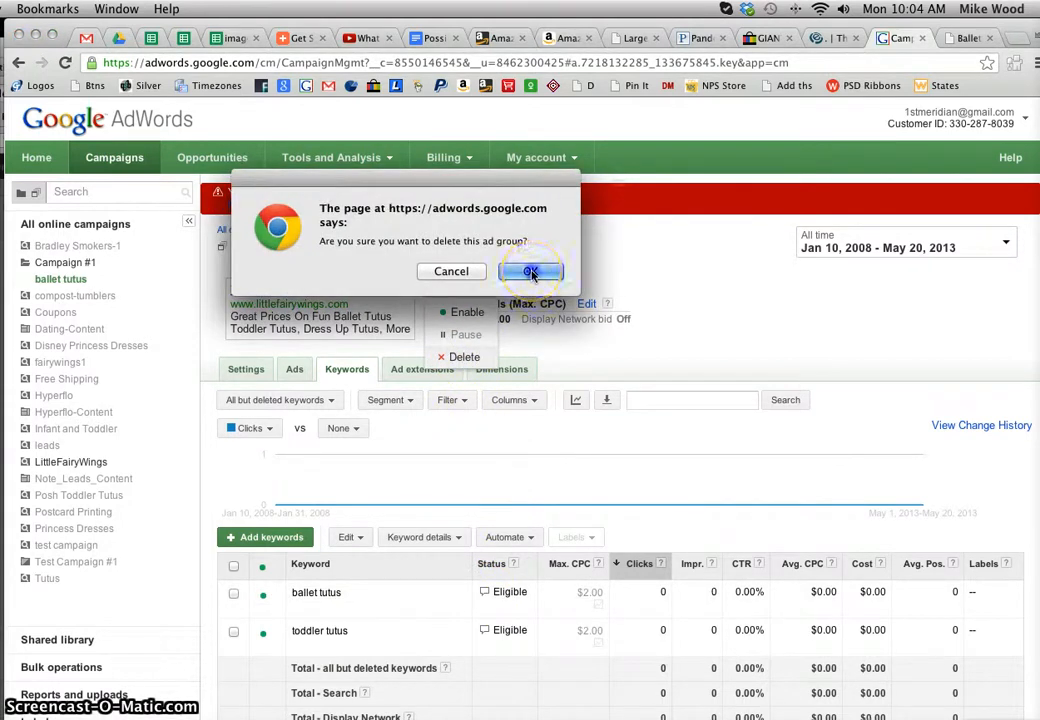